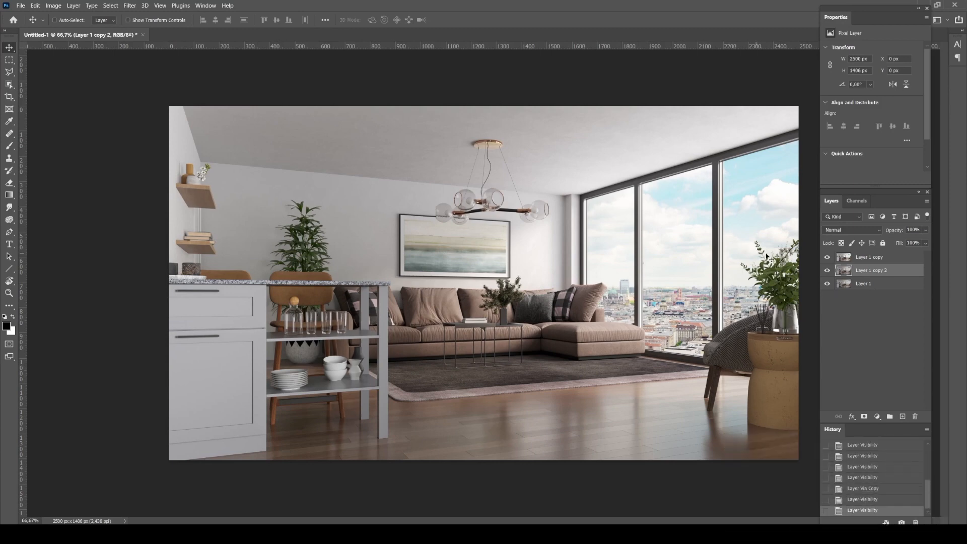
Hide Layer 1 copy and apply Levels to Layer 1 copy 2 with input black 14 and input white 213
click(827, 257)
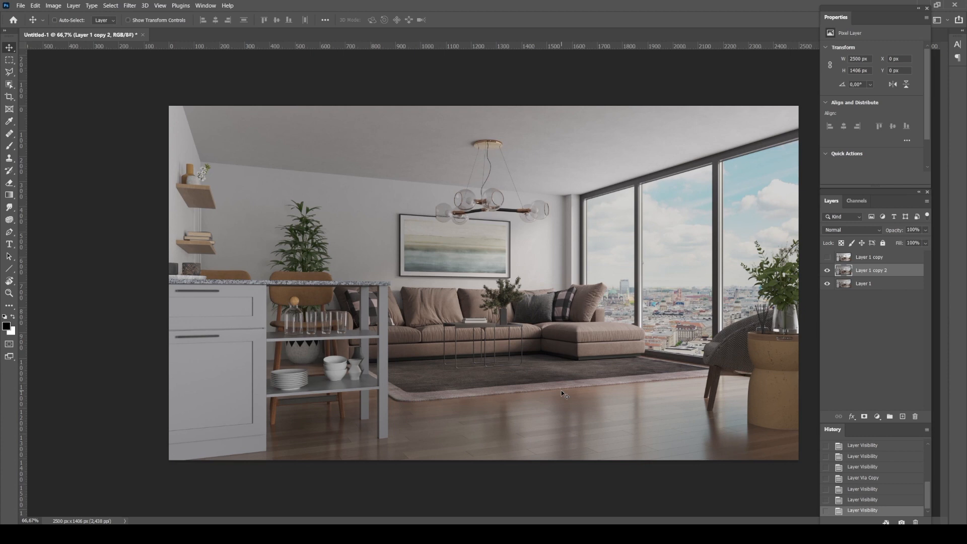
key(ctrl+l)
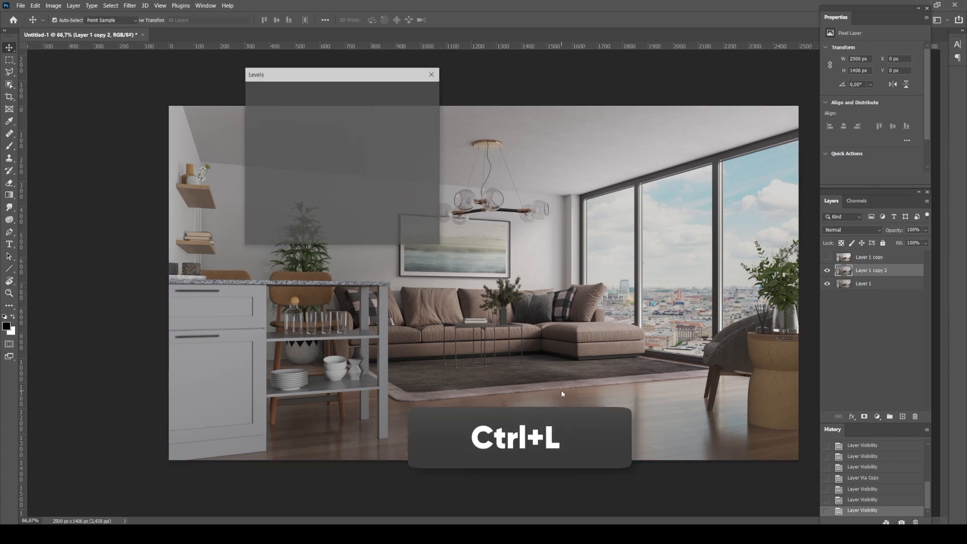
drag(337, 77, 482, 74)
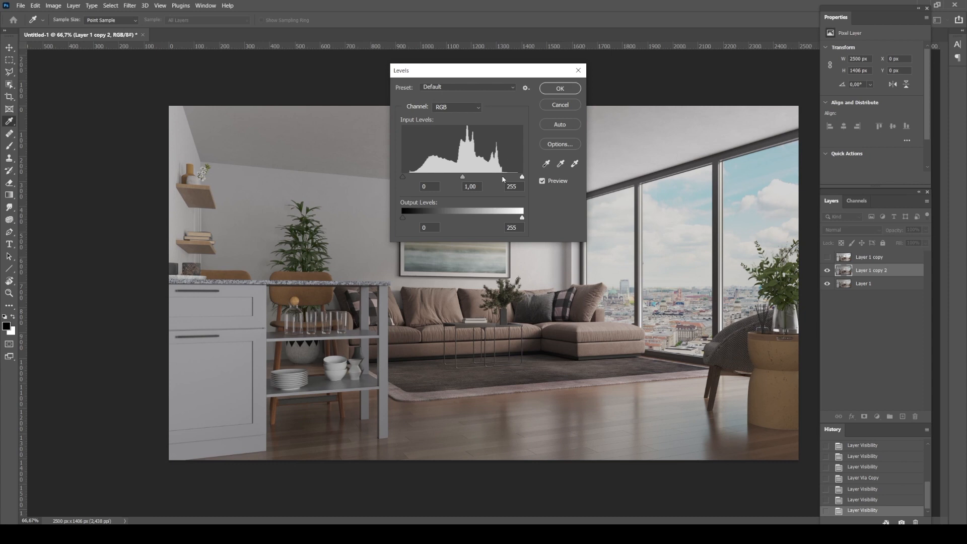
drag(522, 177, 502, 178)
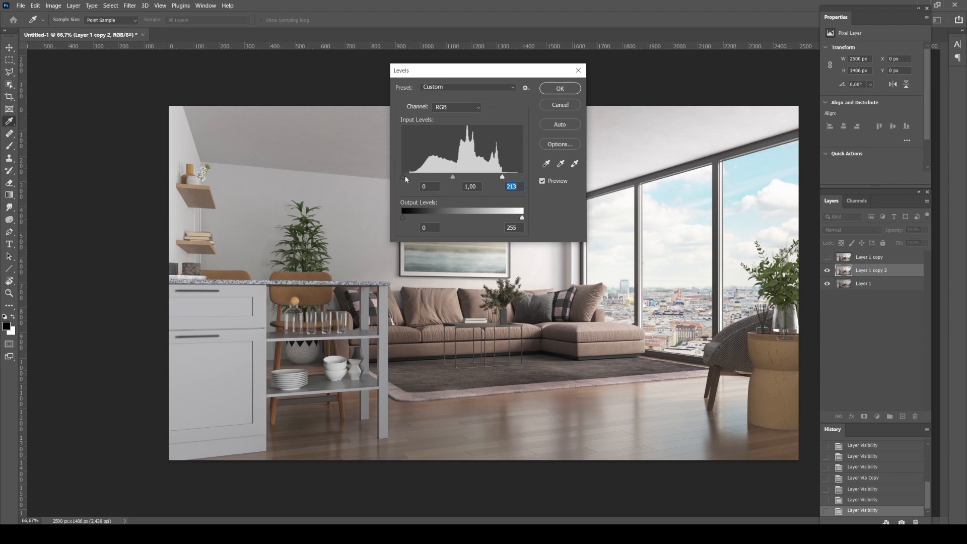
drag(403, 177, 410, 177)
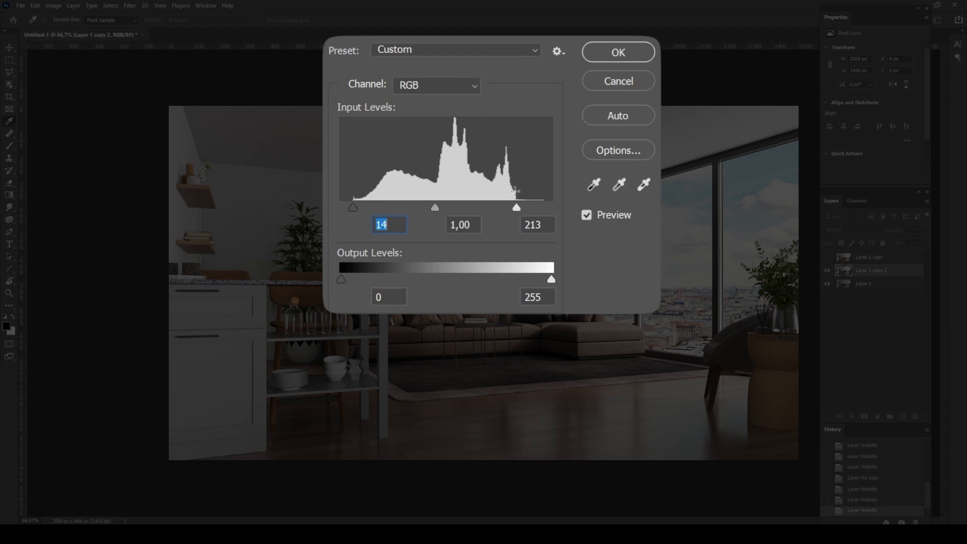
drag(515, 205, 516, 208)
click(618, 52)
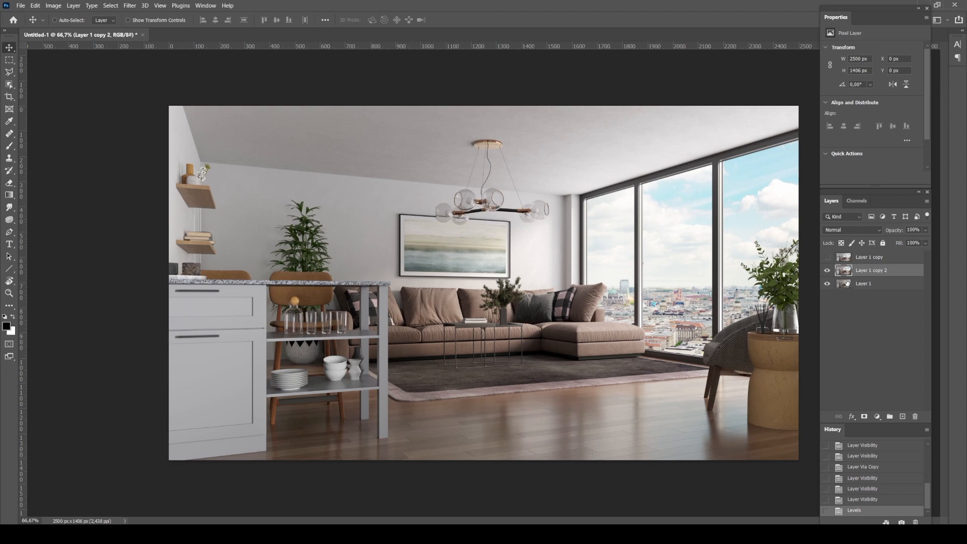
Compare the image before and after the Levels correction by toggling the visibility of Layer 1 copy 2
click(827, 271)
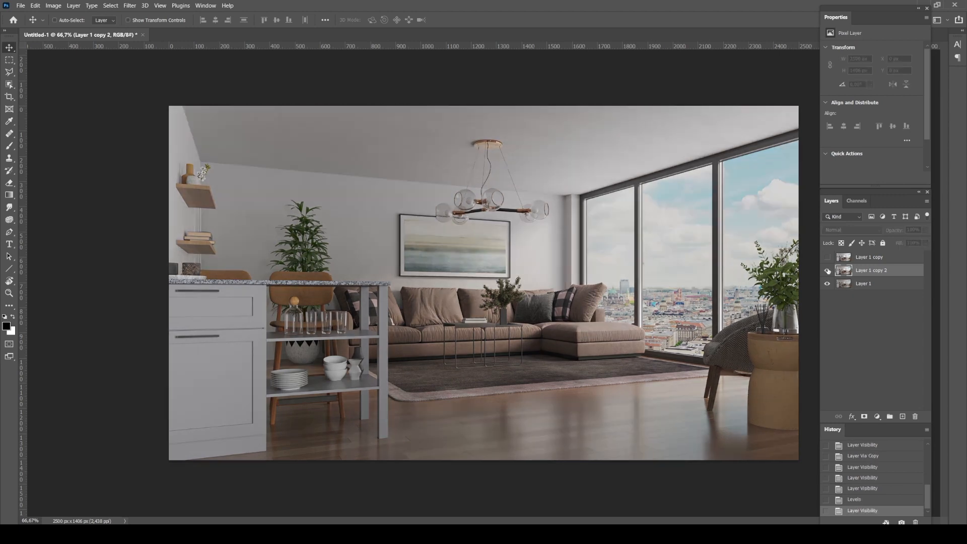
click(827, 271)
click(827, 271)
click(827, 271)
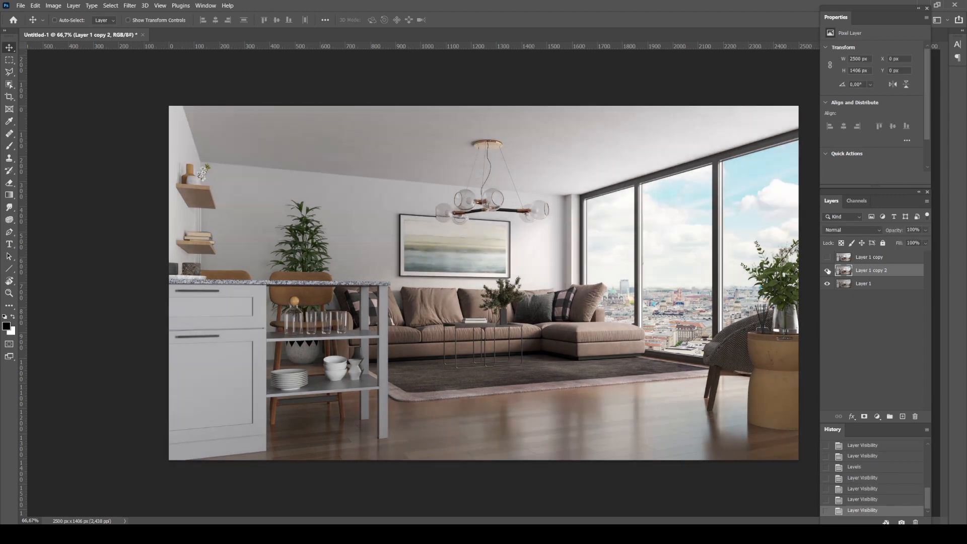
click(828, 271)
click(827, 271)
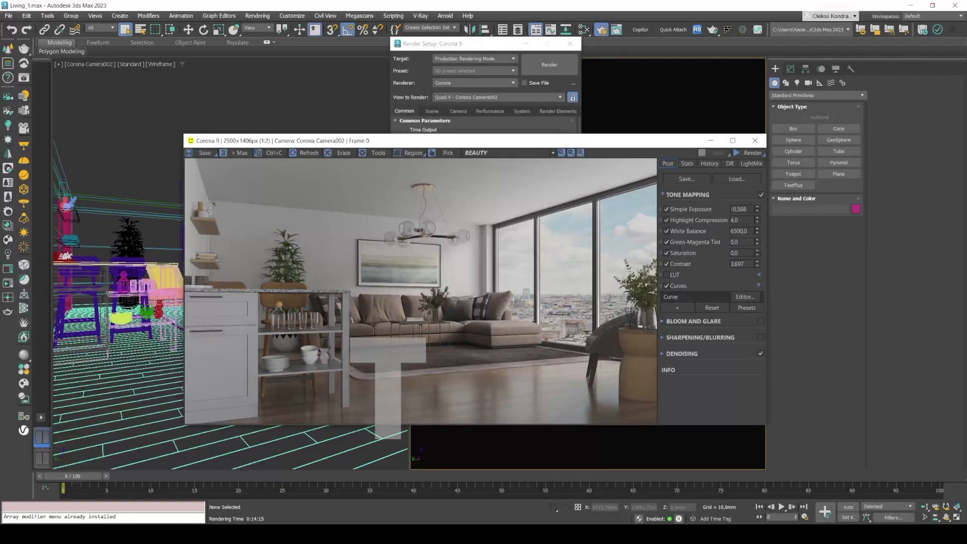
Switch to 3ds Max and display the CGeometry_NormalsShading pass in the Corona frame buffer
click(492, 154)
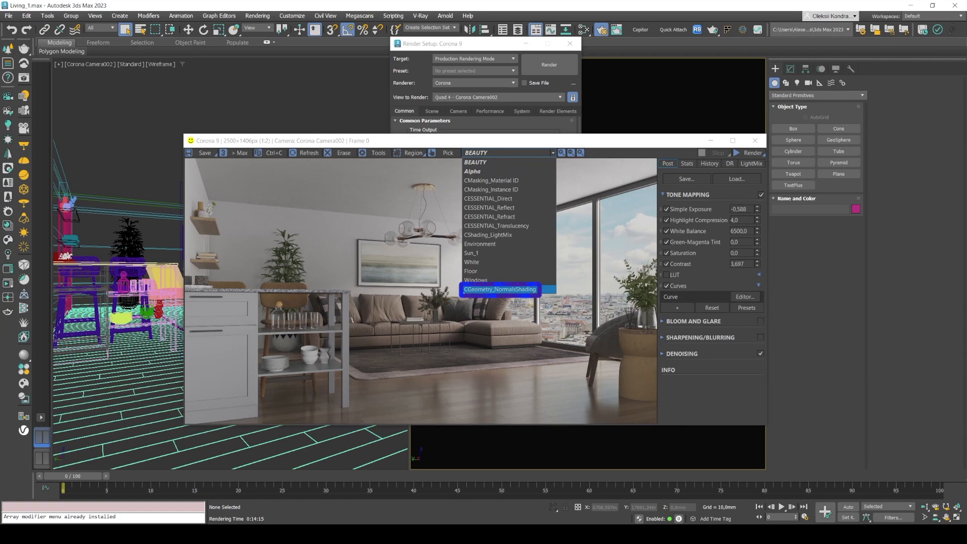
click(505, 290)
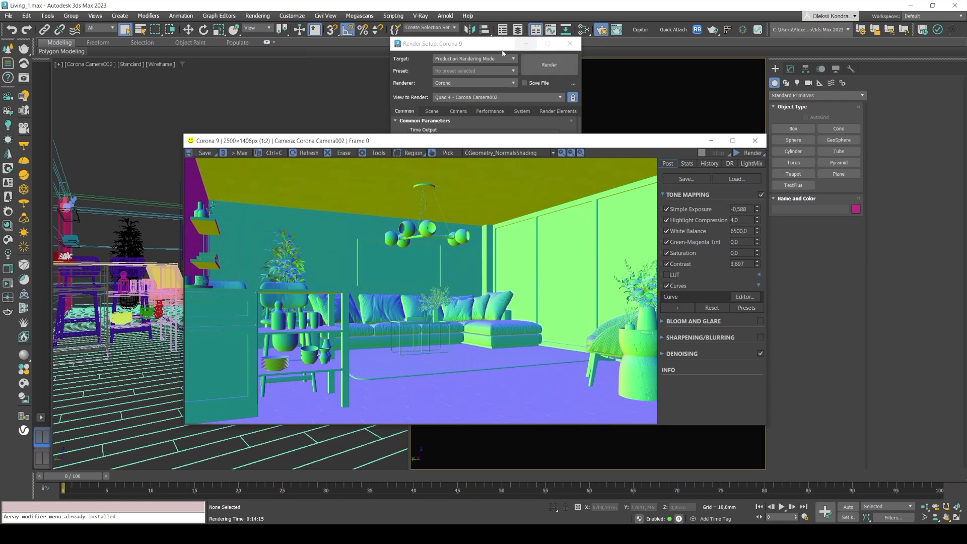
Examine where CGeometry_NormalsShading is offered among the addable render elements, then leave the list without adding anything and minimize Render Setup
click(519, 83)
click(556, 111)
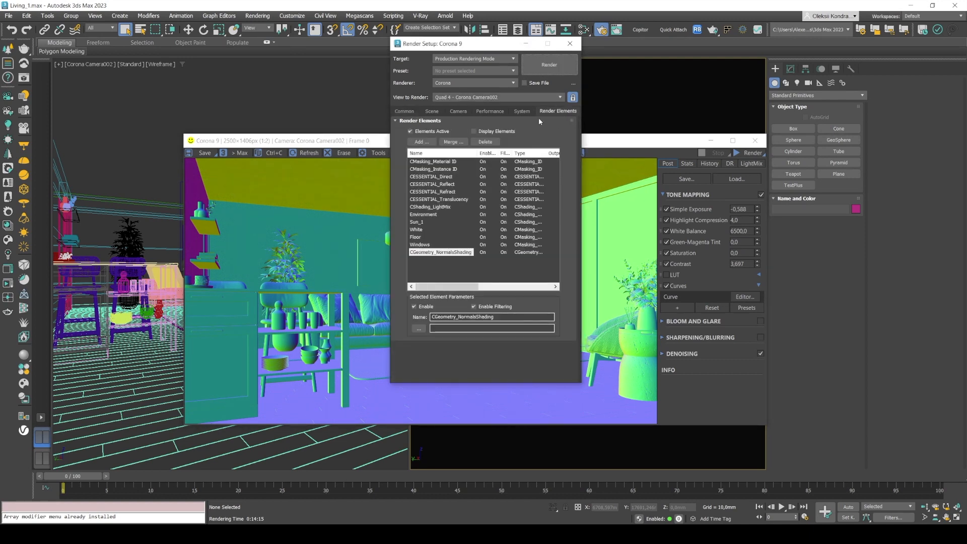
click(426, 143)
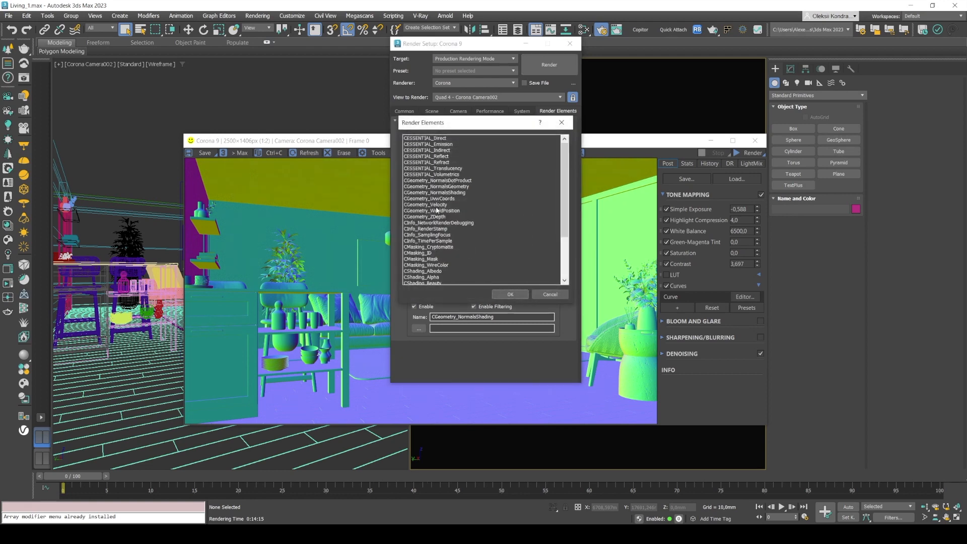
click(454, 192)
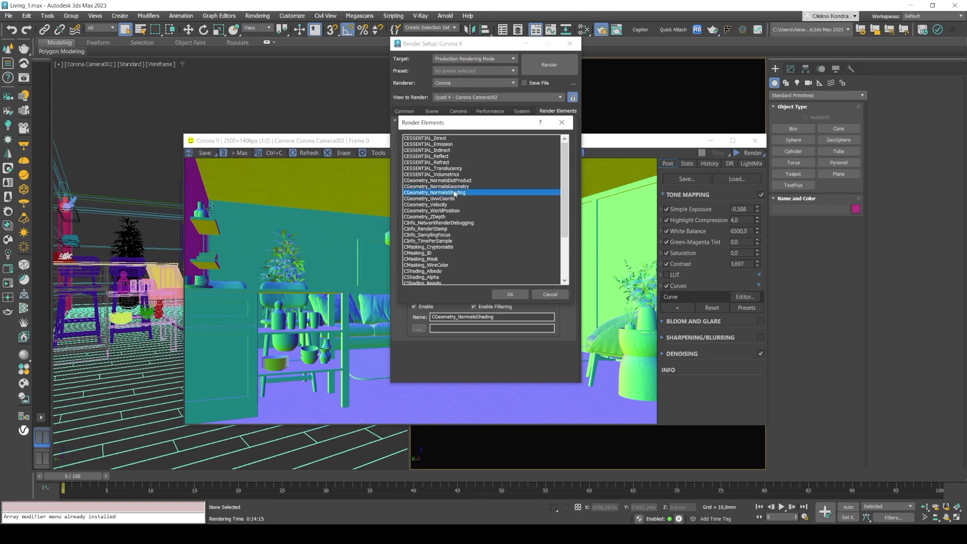
click(568, 123)
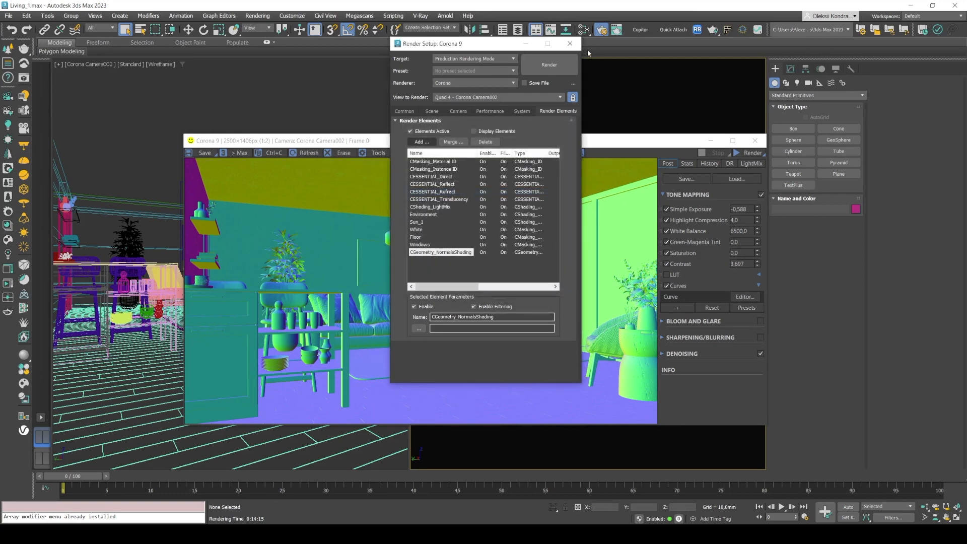
click(525, 43)
drag(481, 143, 506, 126)
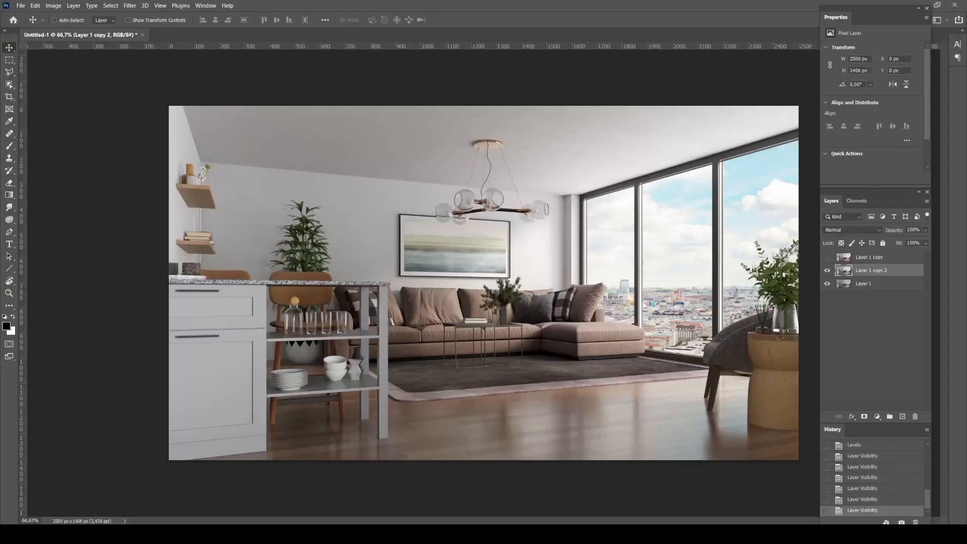
Switch to Photoshop, paste the normals pass above Layer 1 copy 2, duplicate it, and hide the duplicate
key(ctrl+v)
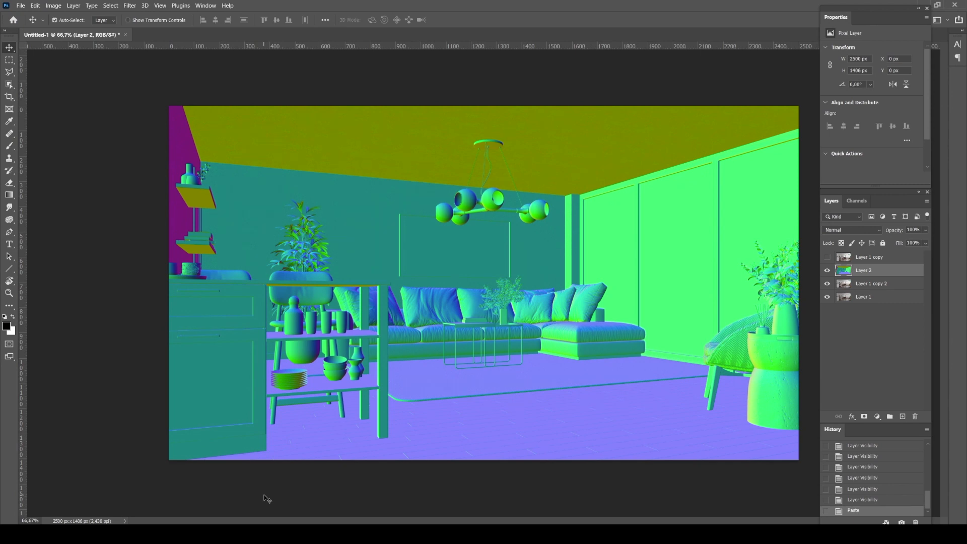
key(ctrl+j)
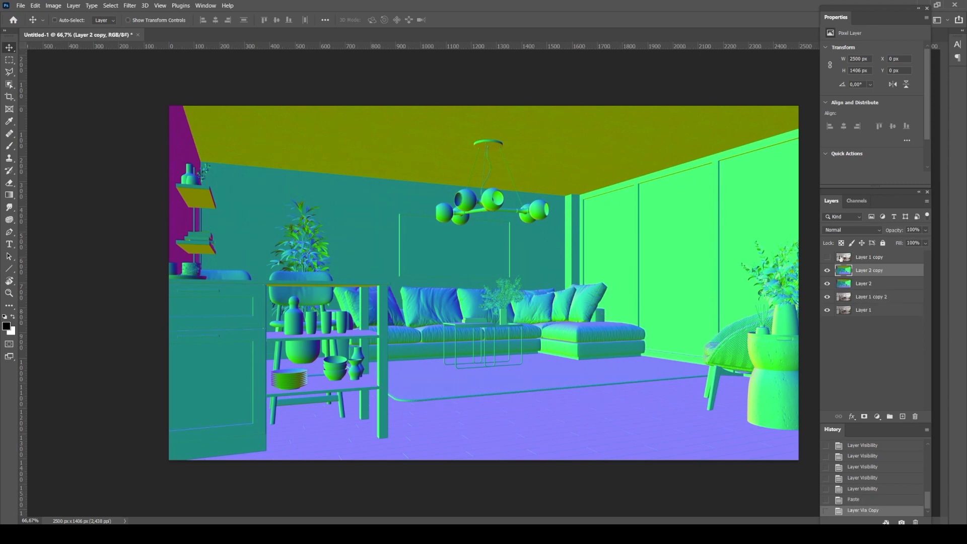
click(827, 270)
Start a Black & White adjustment on the original pasted normals layer and set Blues to 234%
click(859, 285)
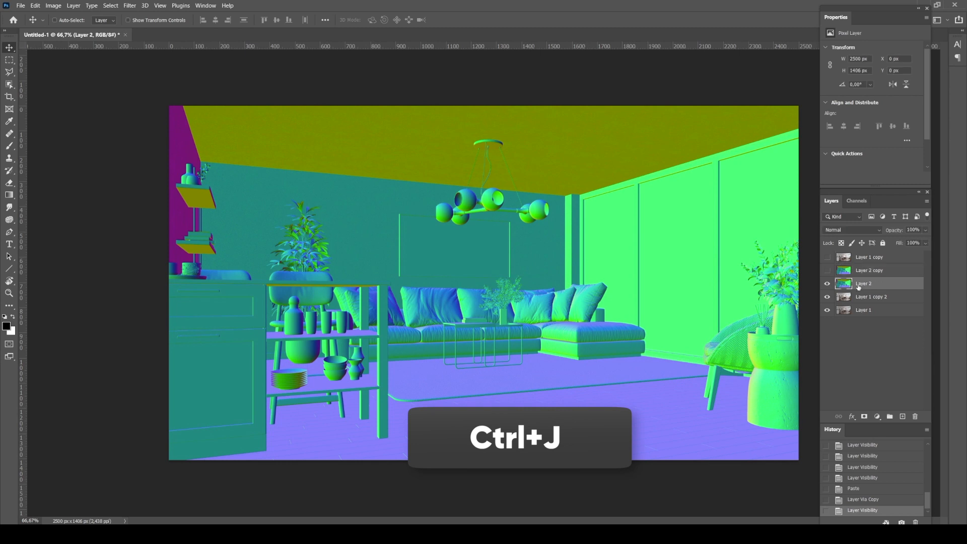
click(53, 6)
mouse_move(63, 29)
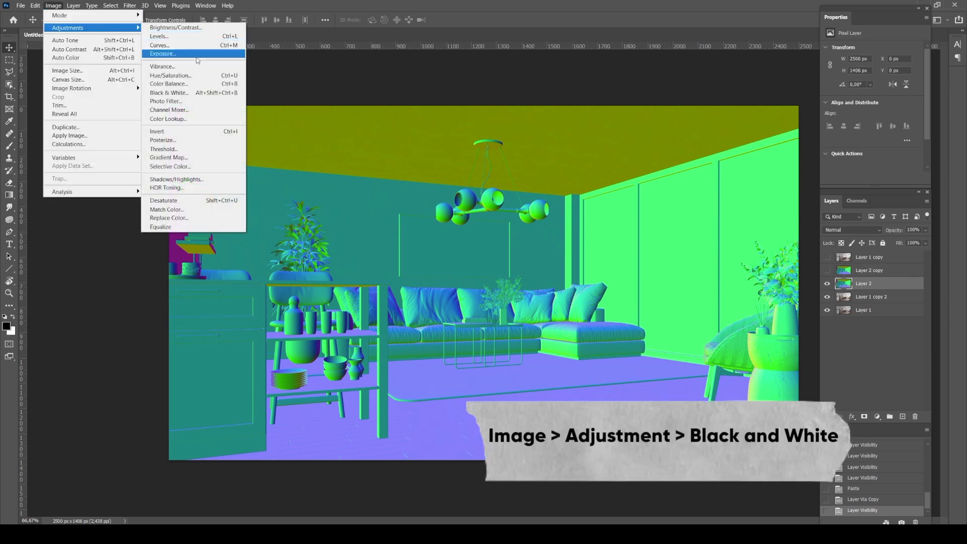
click(219, 91)
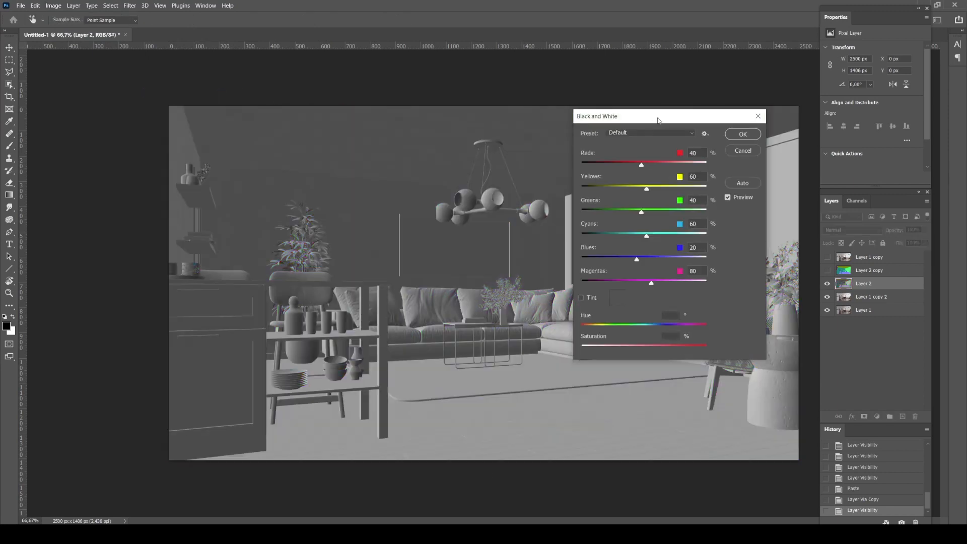
drag(658, 119, 624, 101)
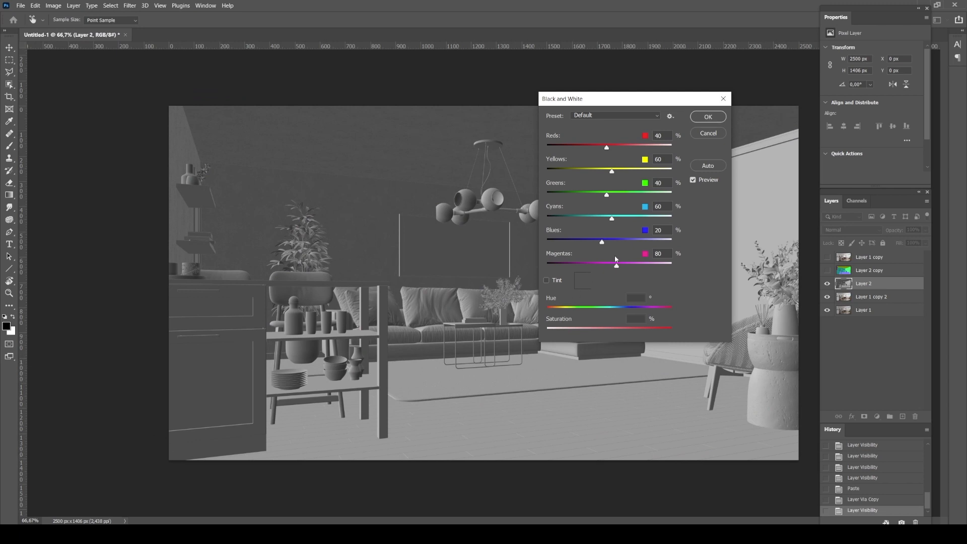
drag(605, 240, 654, 245)
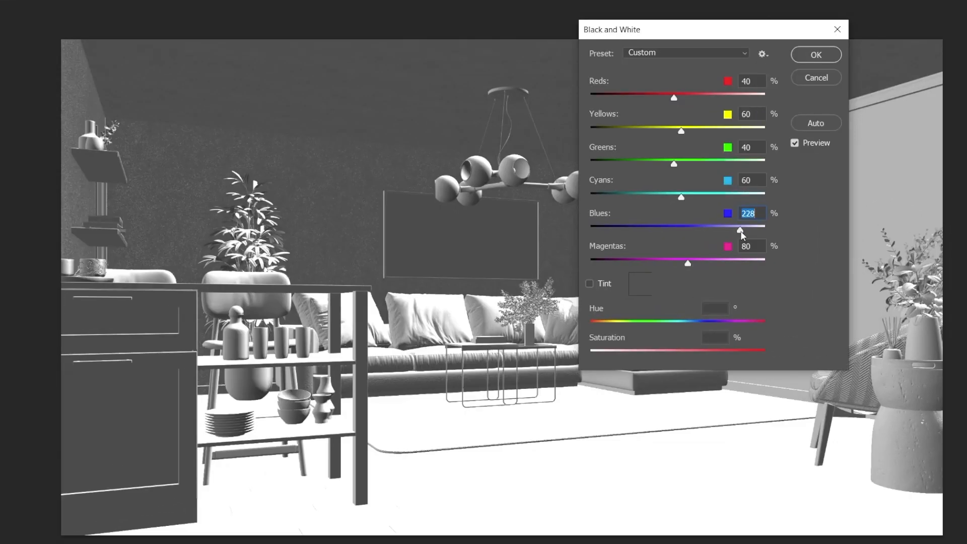
drag(741, 235, 744, 235)
drag(742, 231, 742, 231)
Set Greens, Yellows, Reds, Cyans and Magentas to -200% and apply the Black & White adjustment
drag(674, 165, 590, 165)
drag(681, 131, 590, 132)
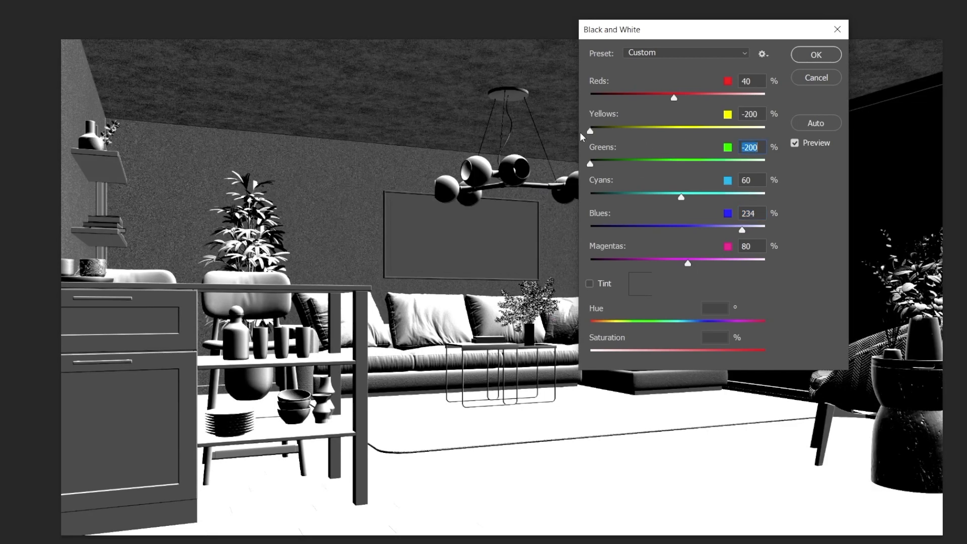
drag(674, 96, 590, 98)
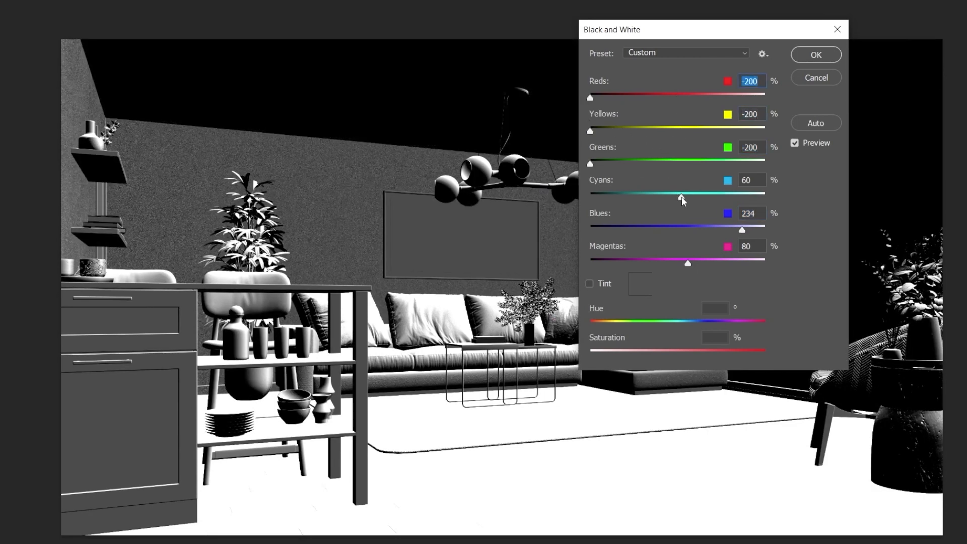
drag(681, 198, 564, 196)
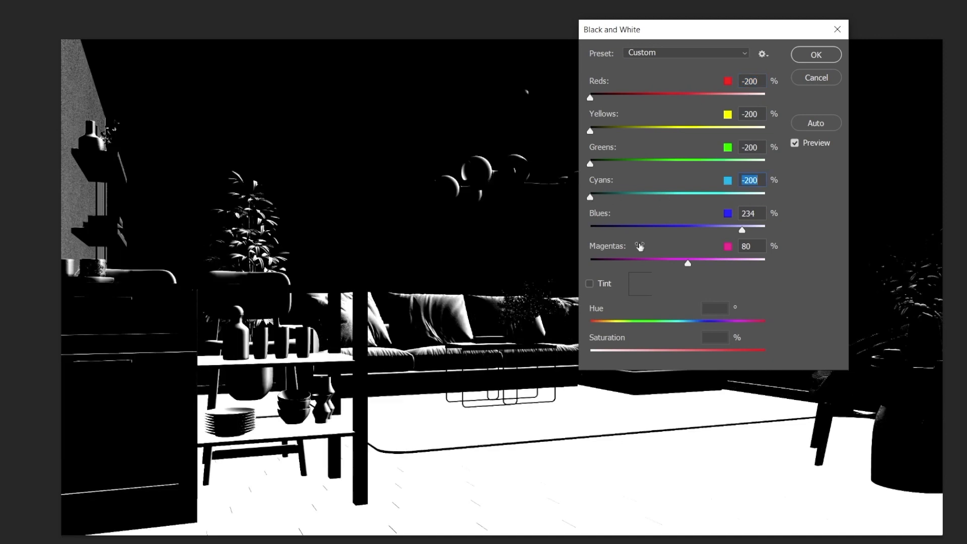
drag(688, 262, 579, 265)
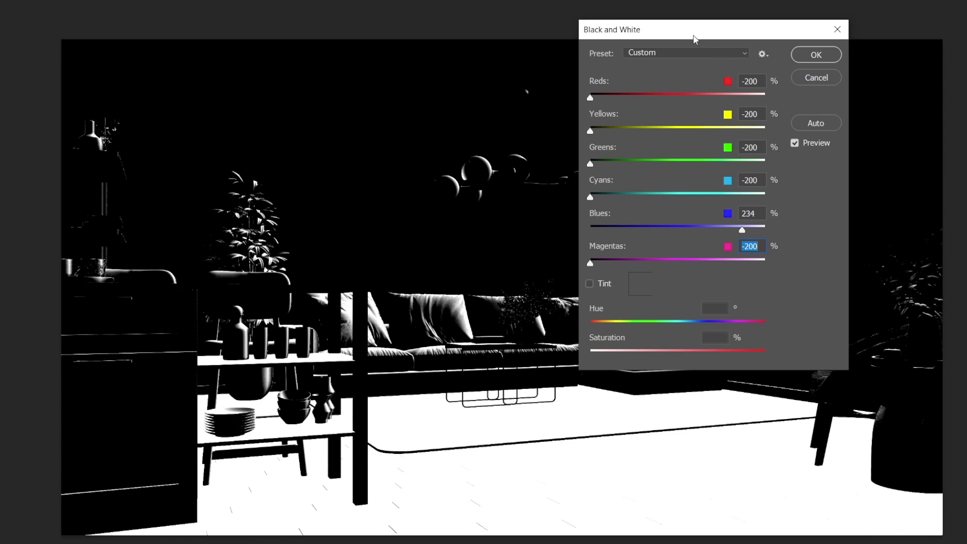
drag(695, 39, 582, 31)
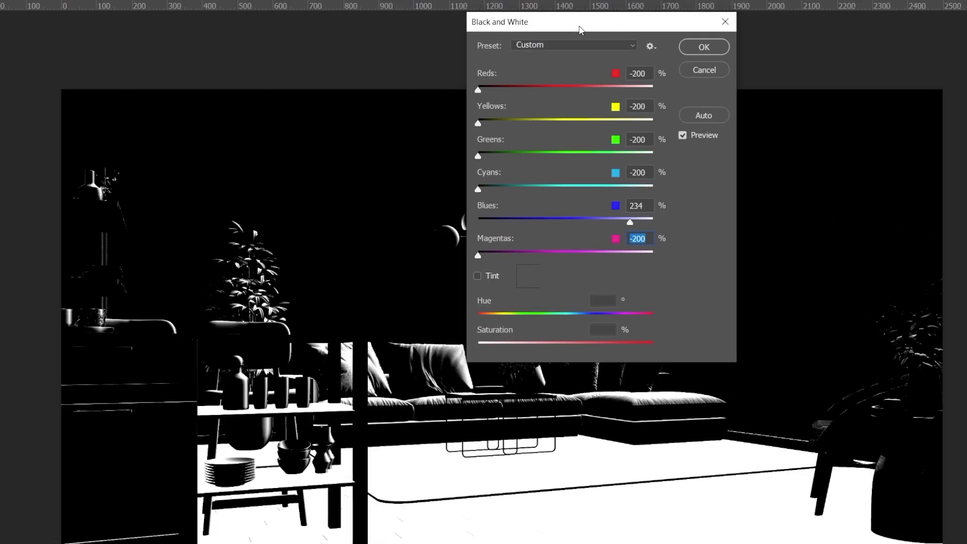
click(705, 47)
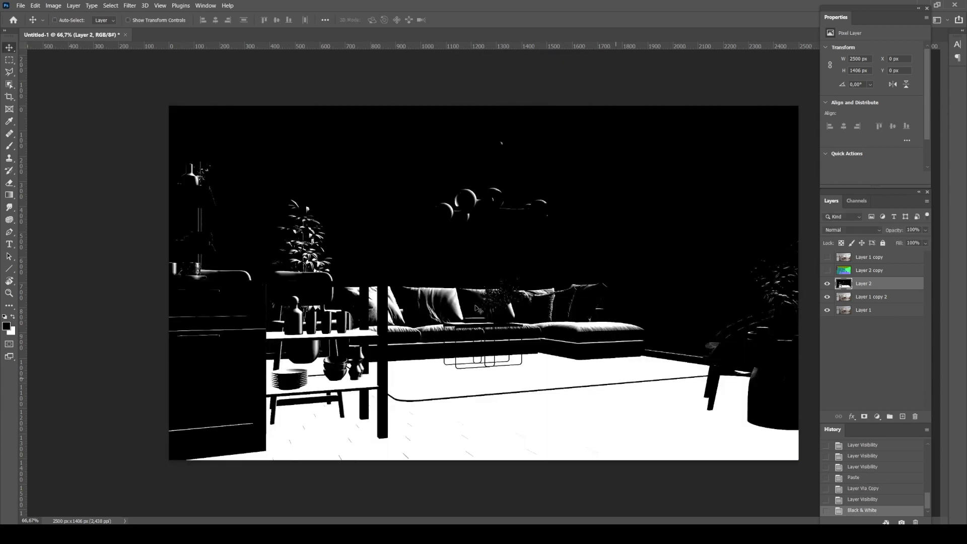
Select the whole canvas with the Rectangular Marquee, copy the black-and-white normals layer, and hide that layer
key(m)
drag(156, 93, 803, 466)
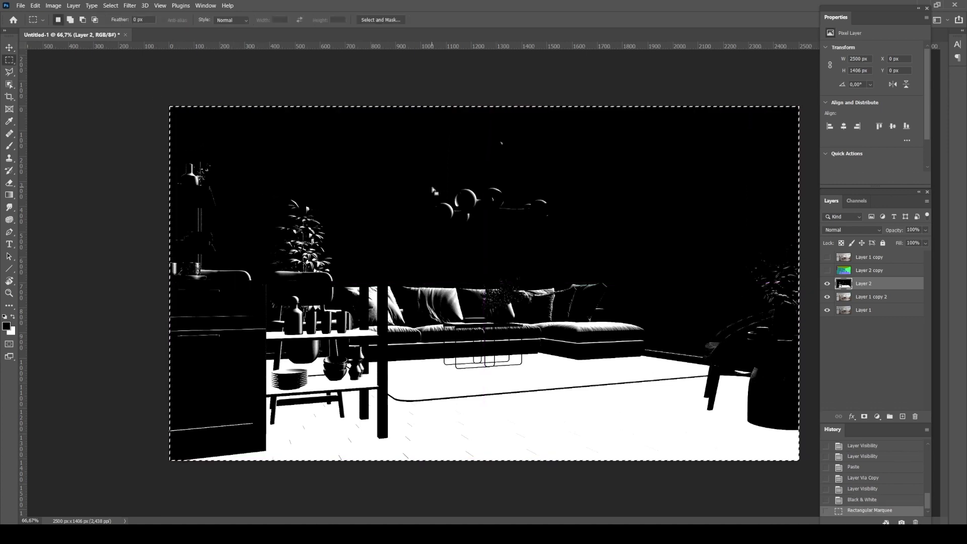
key(ctrl+c)
click(826, 284)
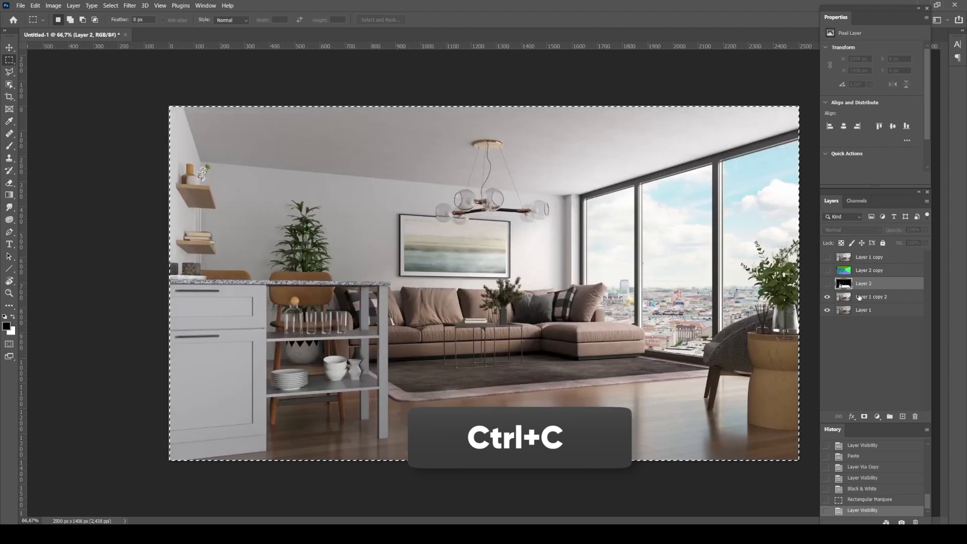
Add a Curves adjustment layer named Curves 1 directly above Layer 1 copy 2
click(871, 297)
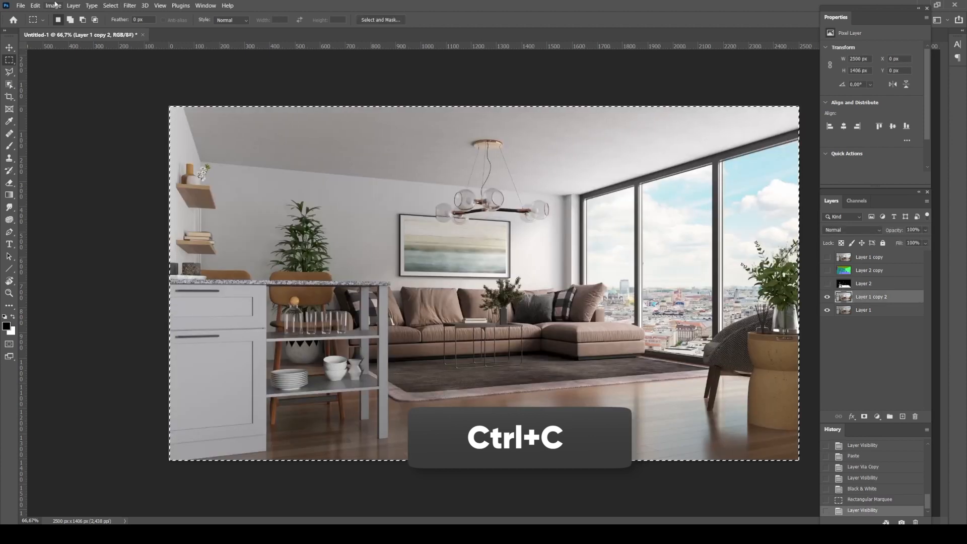
click(53, 5)
mouse_move(79, 7)
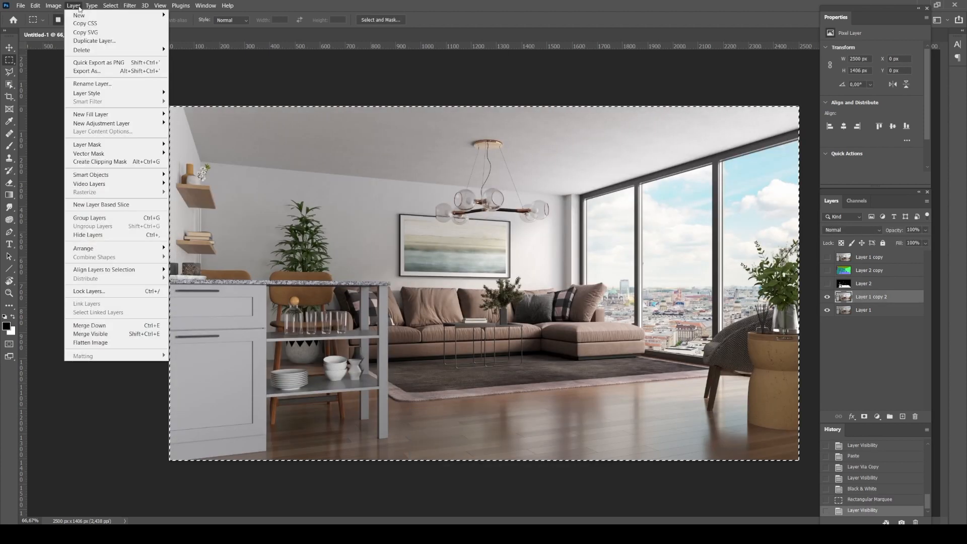
mouse_move(101, 123)
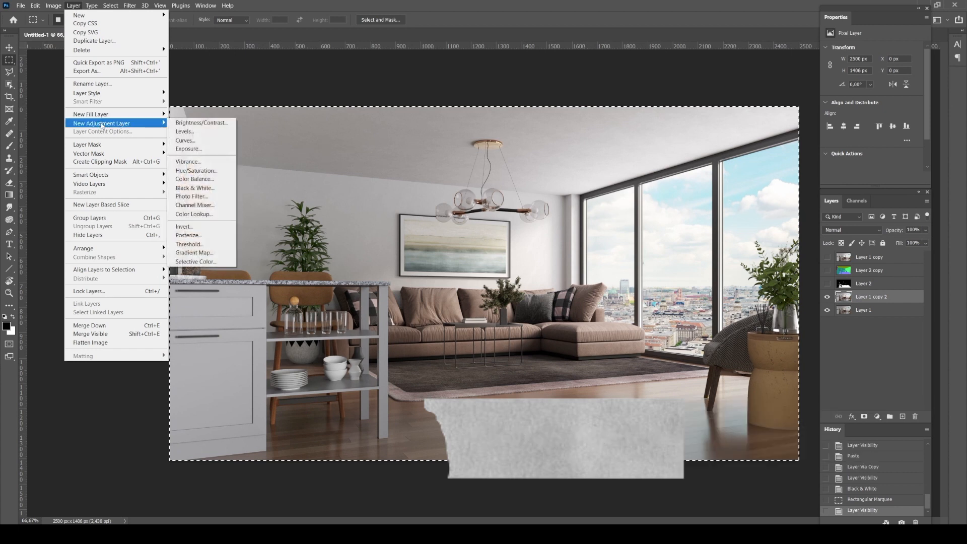
click(204, 145)
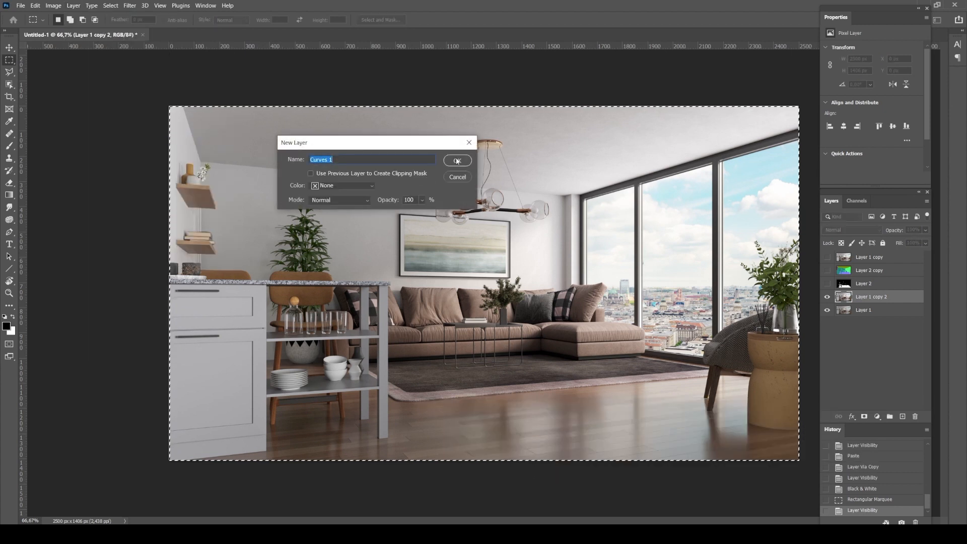
click(456, 160)
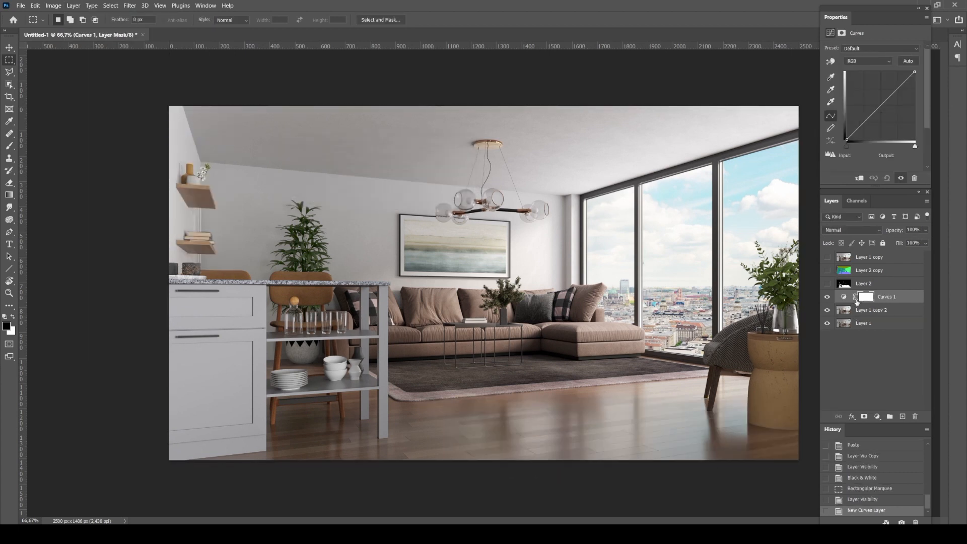
Paste the copied black-and-white normals image into the Curves 1 layer mask and return to its curve settings
alt+click(866, 297)
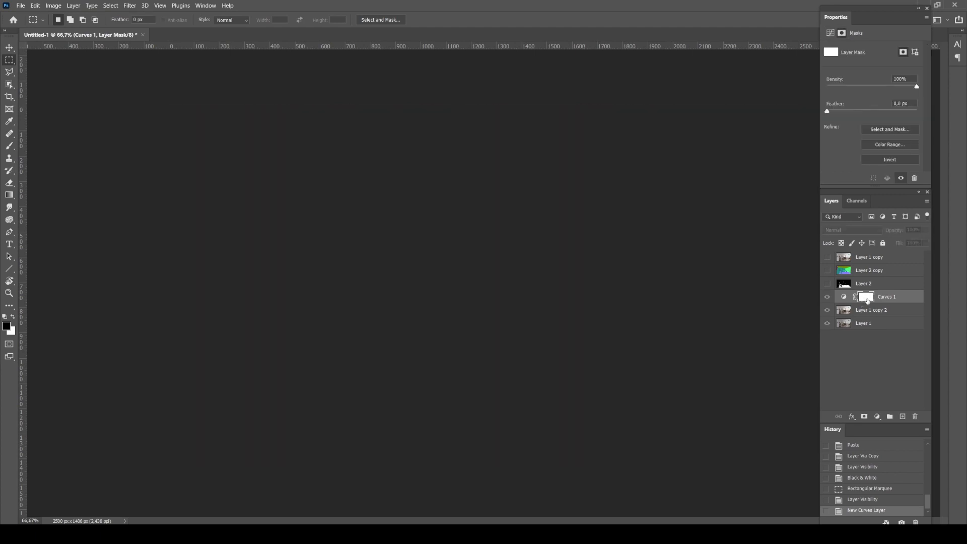
key(ctrl+v)
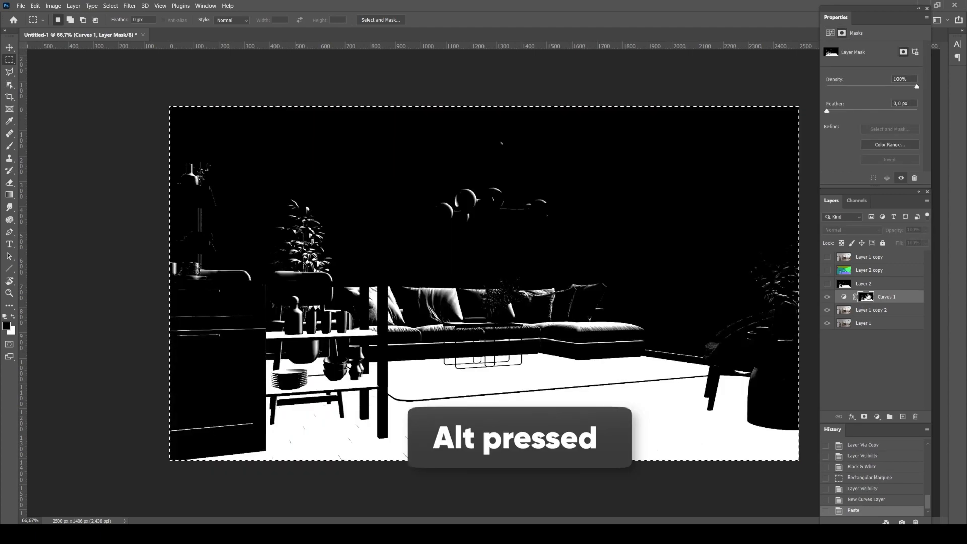
click(844, 298)
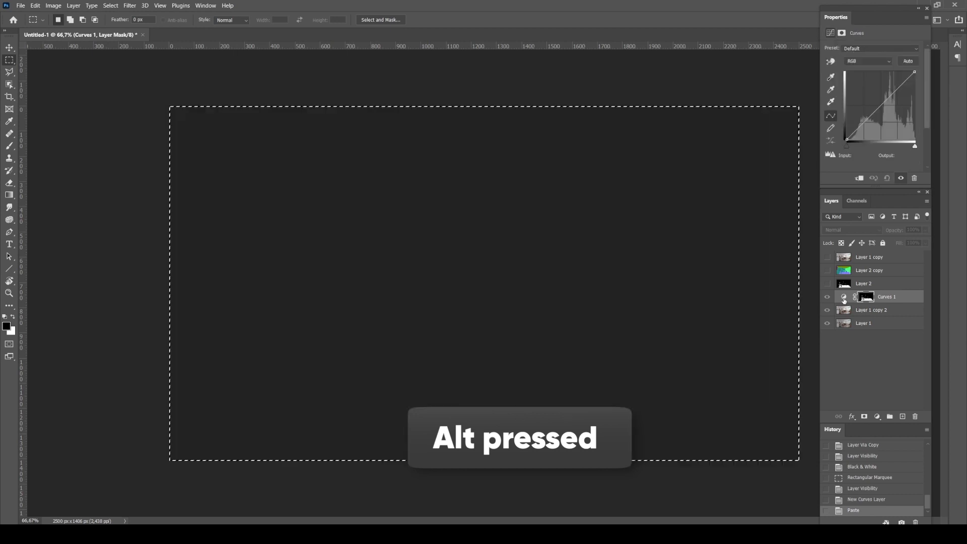
Shape the Curves 1 graph by raising a highlights point and placing a shadows point at input 79, output 77
drag(890, 96, 868, 119)
click(883, 93)
click(867, 120)
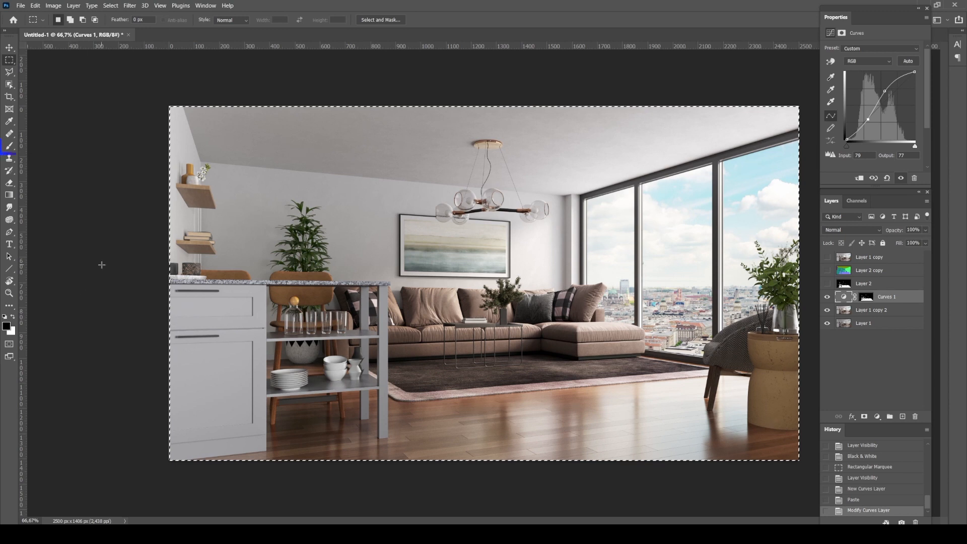
Paint black on the Curves 1 mask over the sofa, coffee table and kitchen shelves with a soft brush reduced to 200 px
key(b)
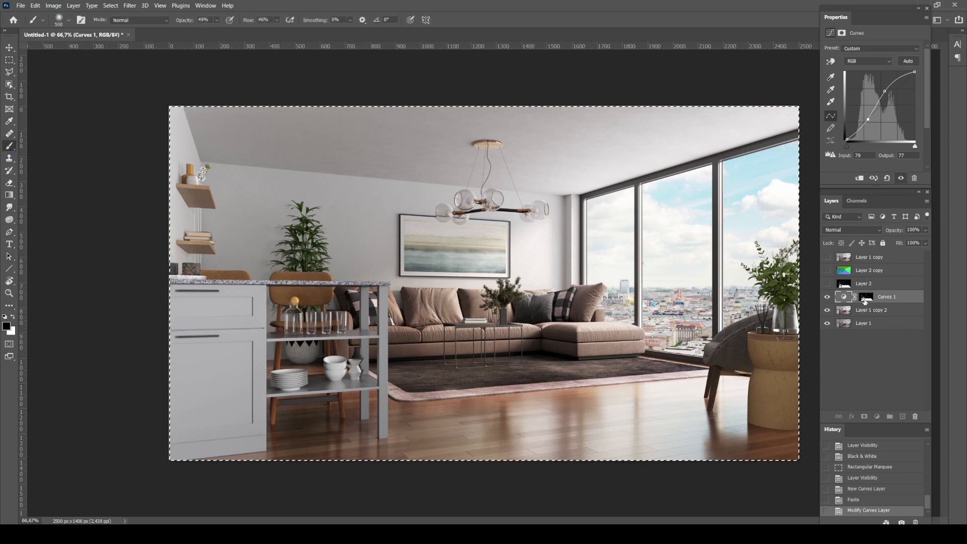
click(868, 297)
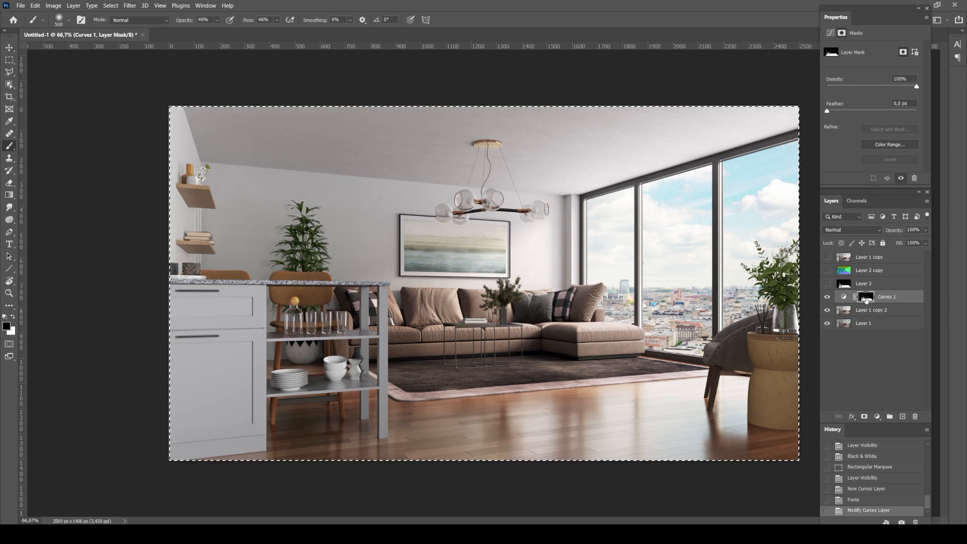
key(bracketleft)
key(bracketleft)
key(bracketleft)
key(bracketleft)
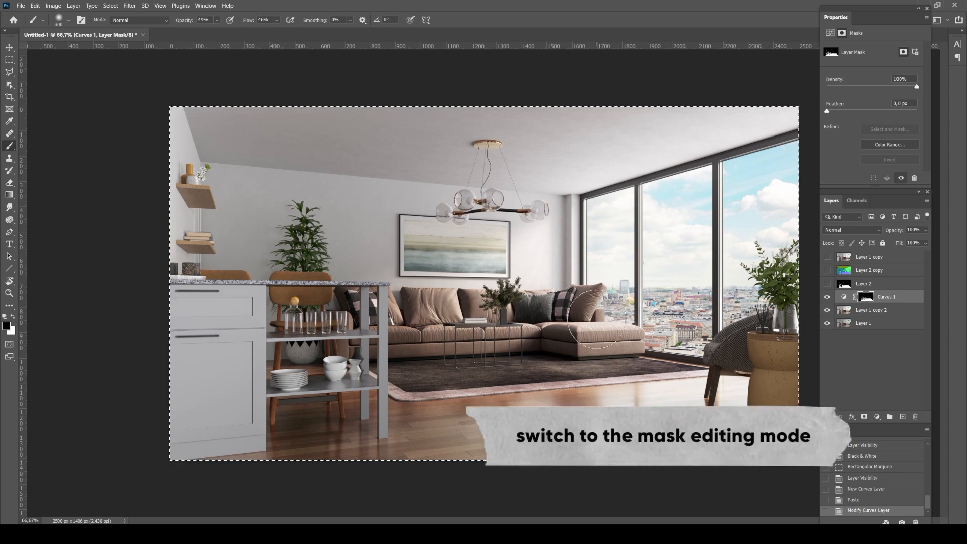
mouse_move(565, 327)
mouse_down()
mouse_move(521, 318)
mouse_move(413, 325)
mouse_up()
mouse_move(500, 309)
mouse_down()
mouse_move(309, 334)
mouse_move(360, 375)
mouse_move(296, 382)
mouse_up()
mouse_move(423, 320)
mouse_down()
mouse_move(609, 326)
mouse_move(556, 307)
mouse_up()
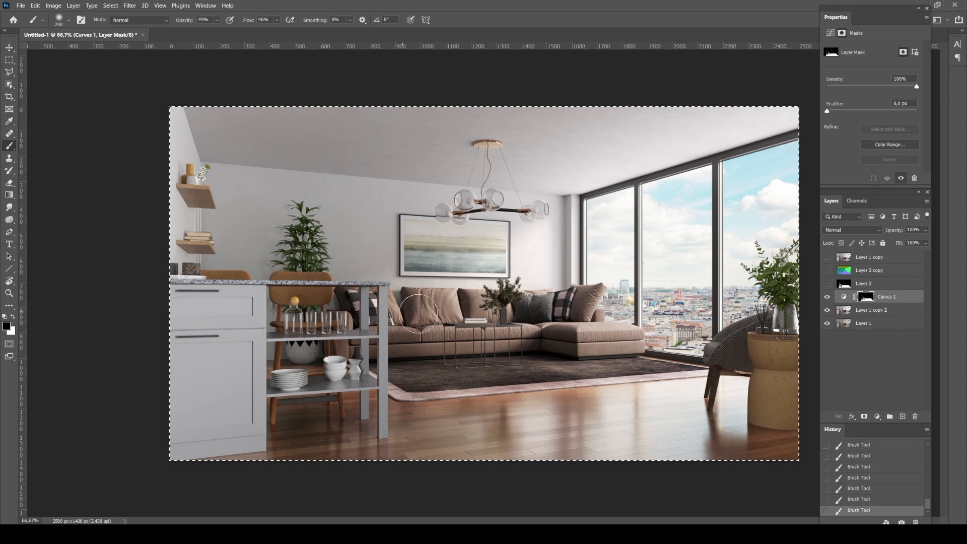
Compare the image with and without Curves 1, and paint black on its mask over the chandelier
click(827, 298)
click(827, 298)
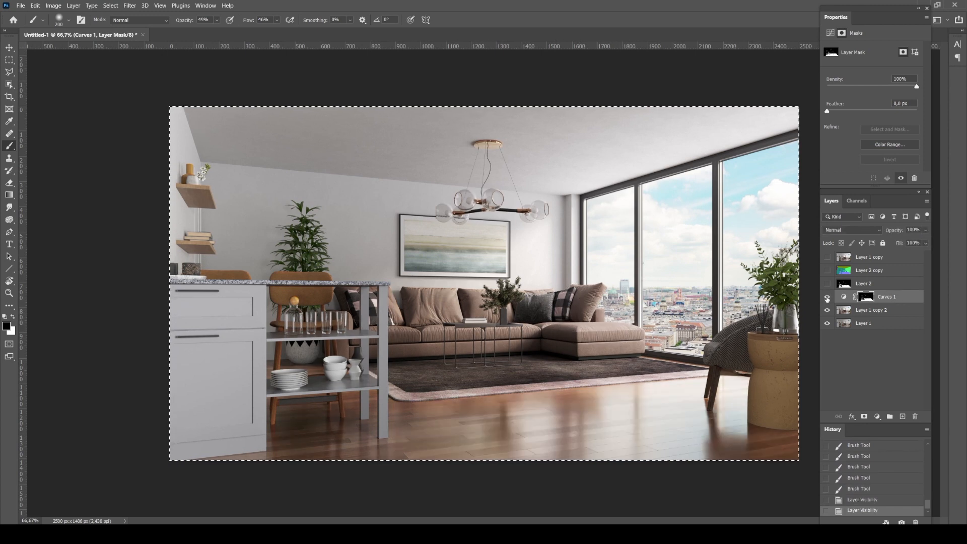
click(827, 298)
click(827, 298)
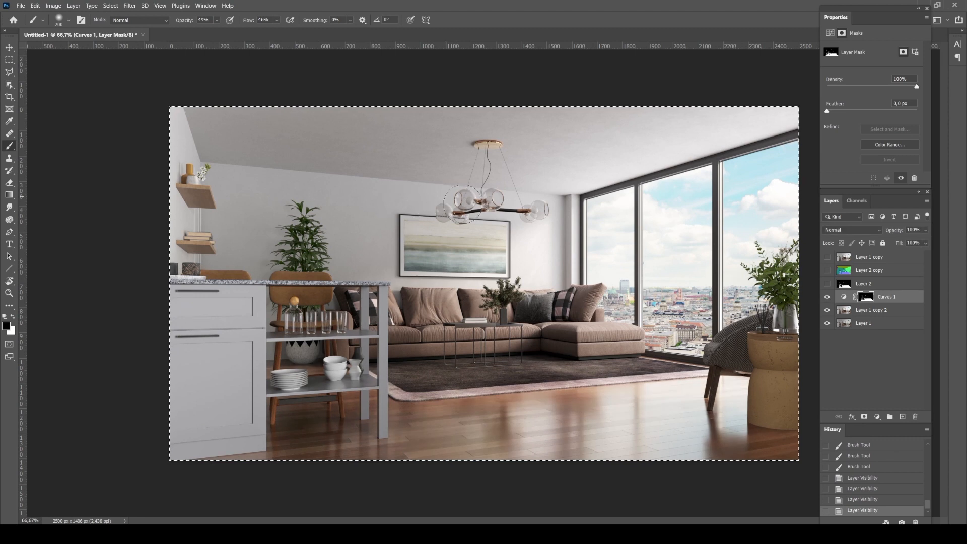
mouse_move(443, 207)
mouse_down()
mouse_move(467, 198)
mouse_move(549, 205)
mouse_move(446, 216)
mouse_move(510, 208)
mouse_move(419, 200)
mouse_up()
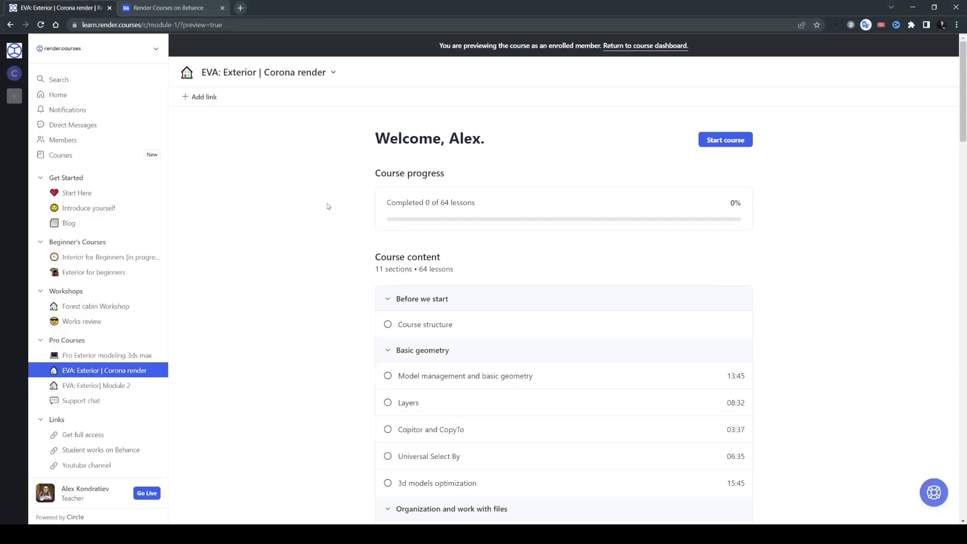
Switch to the browser and examine the EVA: Exterior | Corona render lesson list and the Render Courses projects on Behance
scroll(328, 203, down, 2)
scroll(328, 204, up, 2)
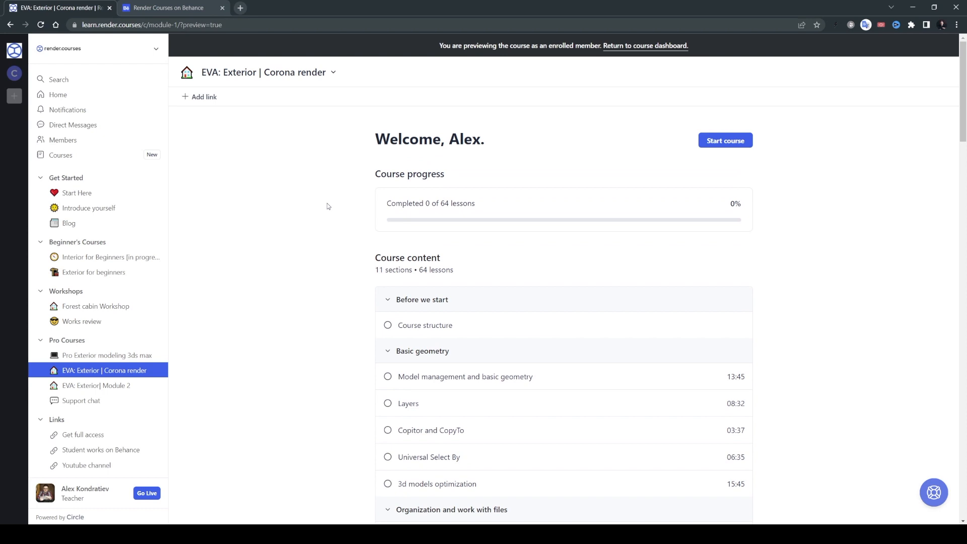
scroll(328, 206, down, 1)
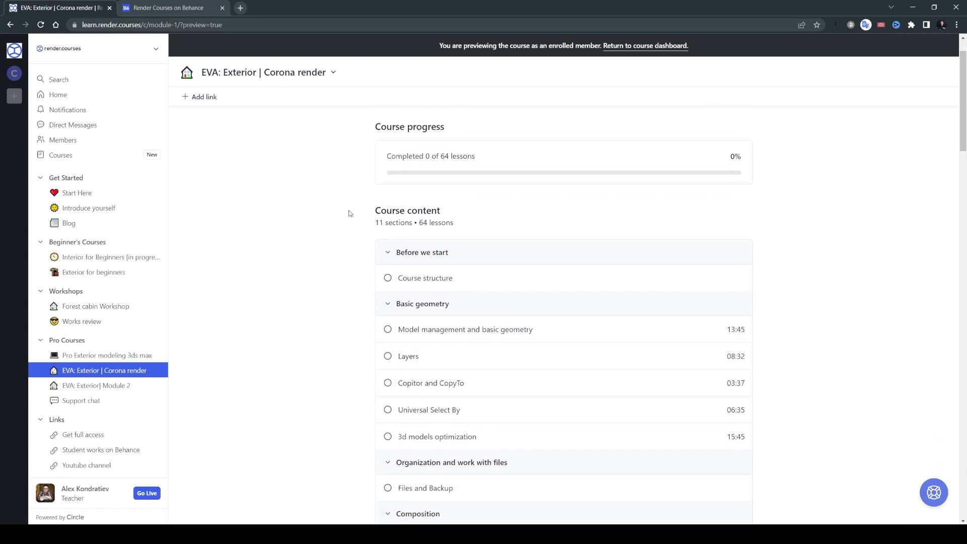
scroll(347, 209, up, 1)
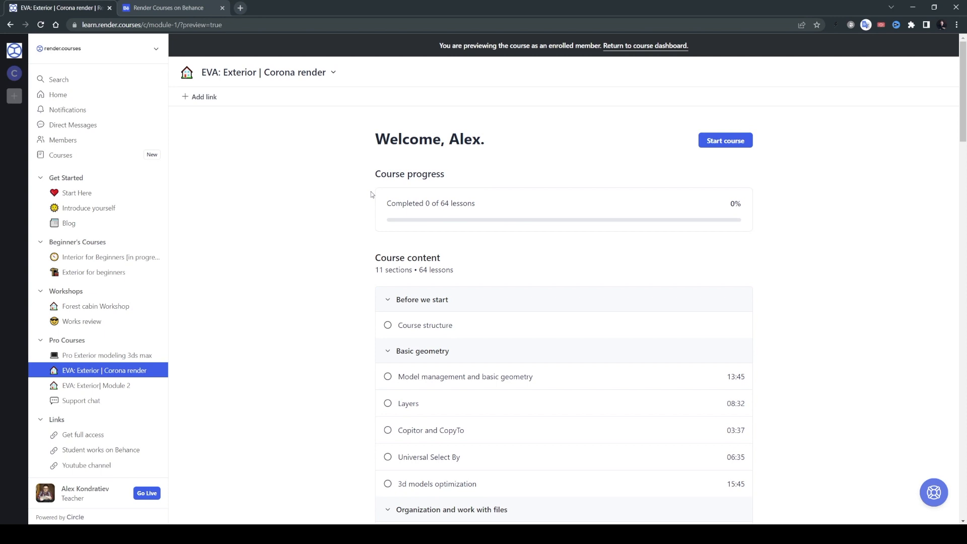
scroll(371, 191, down, 3)
scroll(370, 192, up, 4)
click(191, 10)
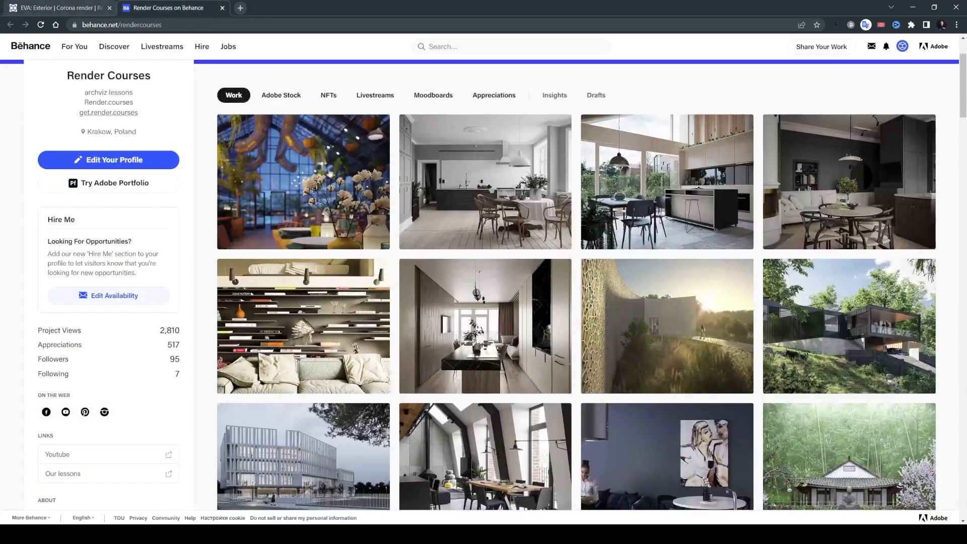
scroll(759, 255, down, 5)
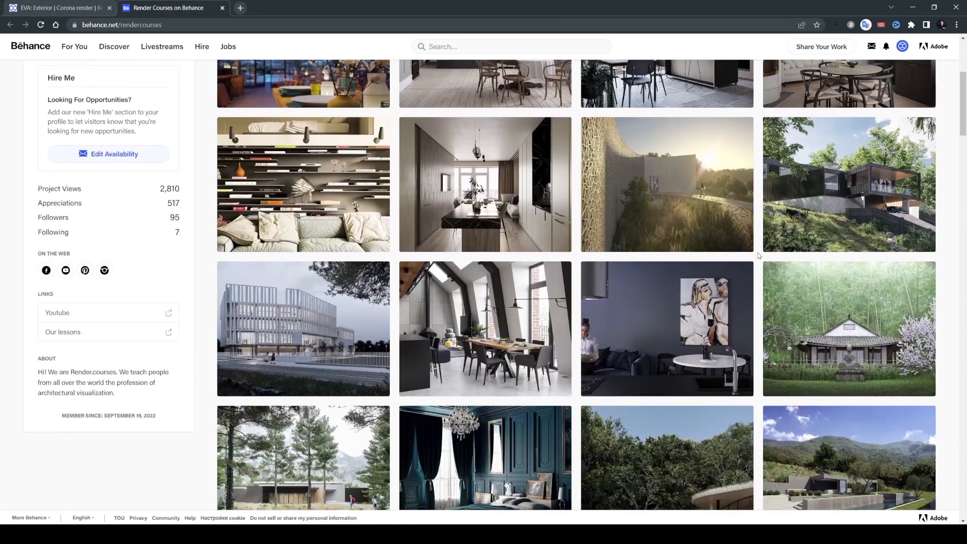
scroll(759, 255, down, 5)
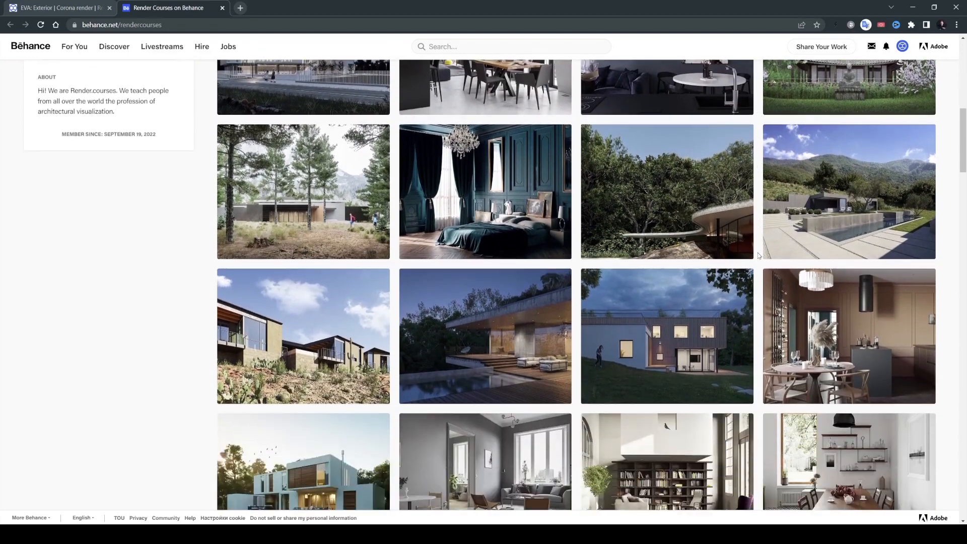
scroll(759, 255, down, 3)
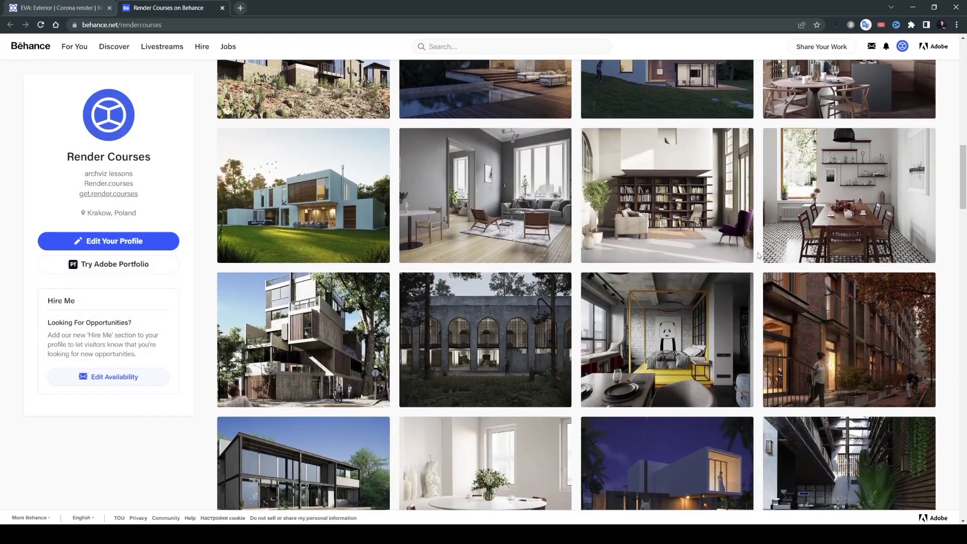
scroll(759, 255, down, 1)
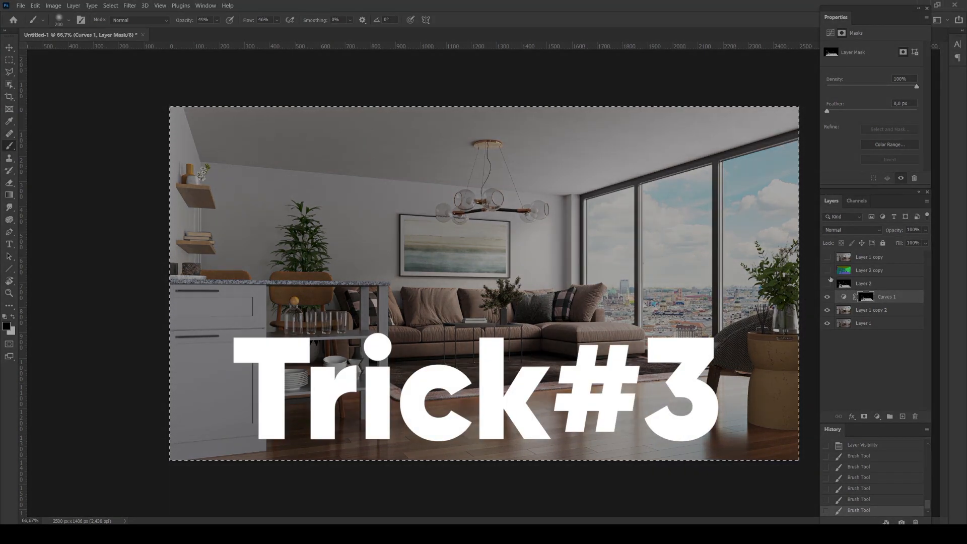
Switch back to Photoshop, select and show Layer 1 copy, and clear the canvas selection
click(857, 258)
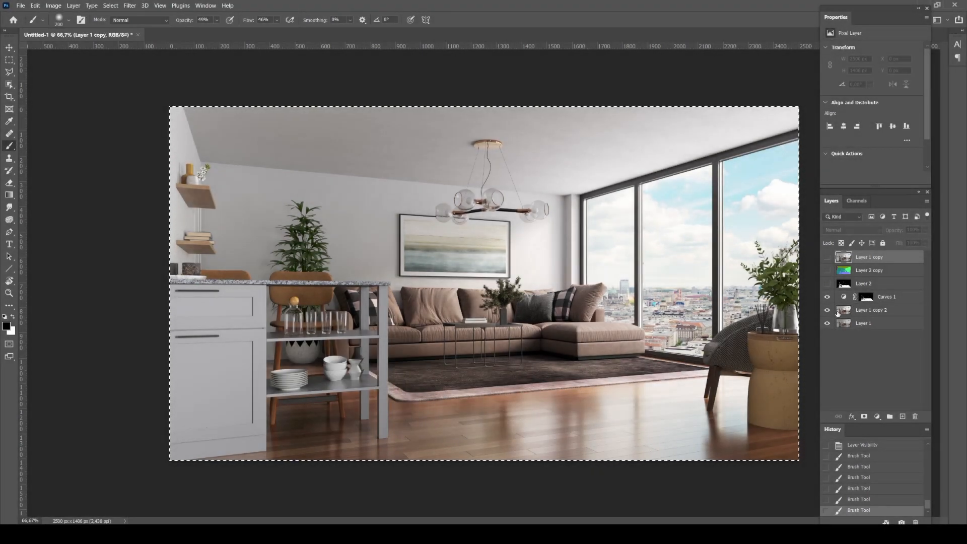
click(827, 258)
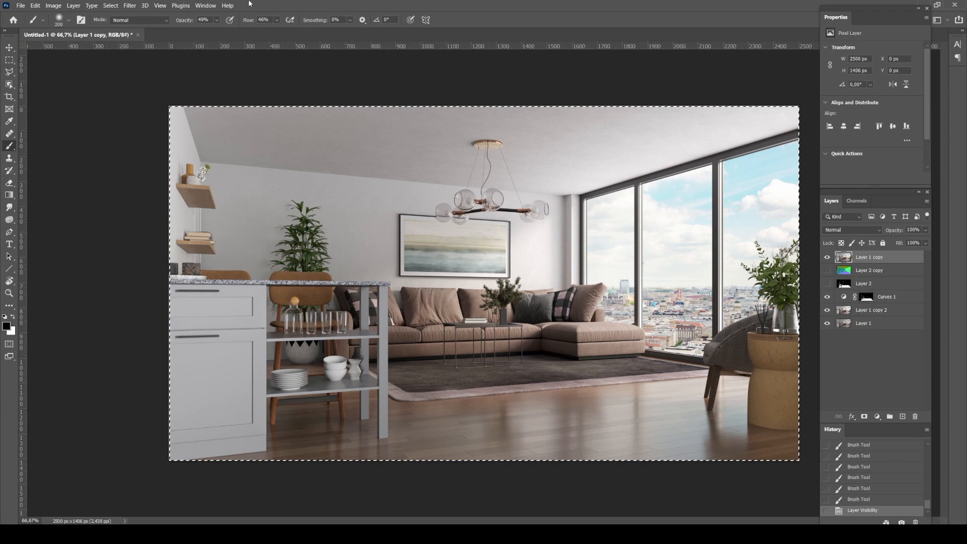
key(ctrl+d)
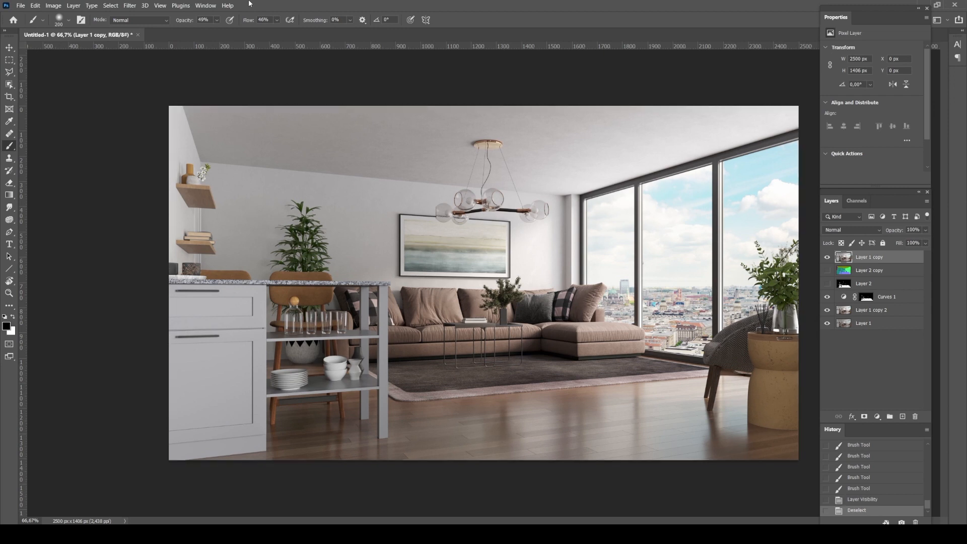
Apply a Black & White adjustment with the Infrared preset to Layer 1 copy
click(54, 6)
mouse_move(70, 28)
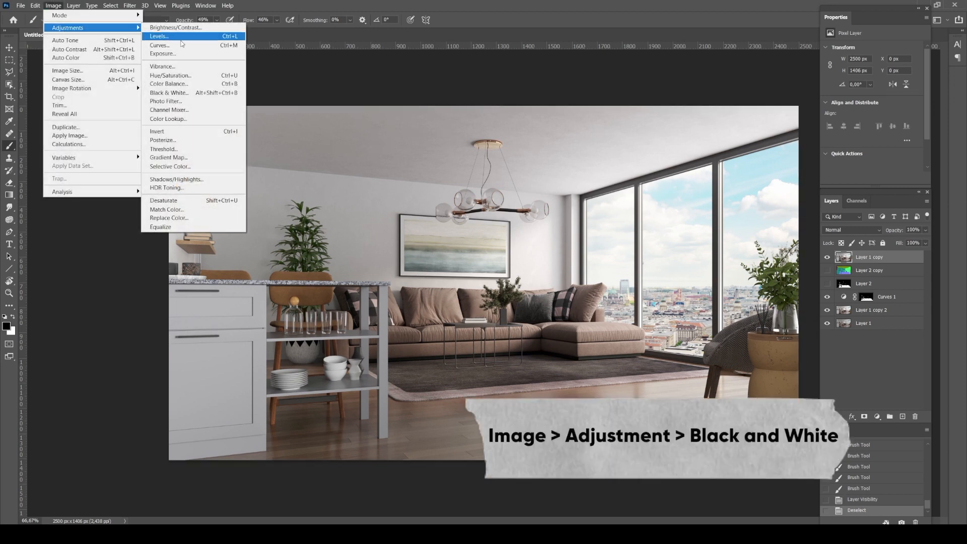
click(168, 93)
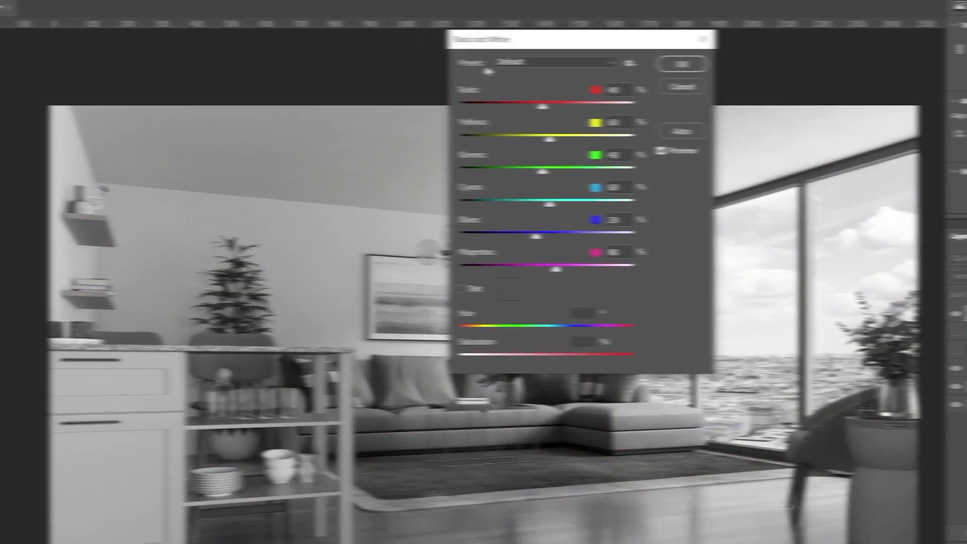
click(534, 74)
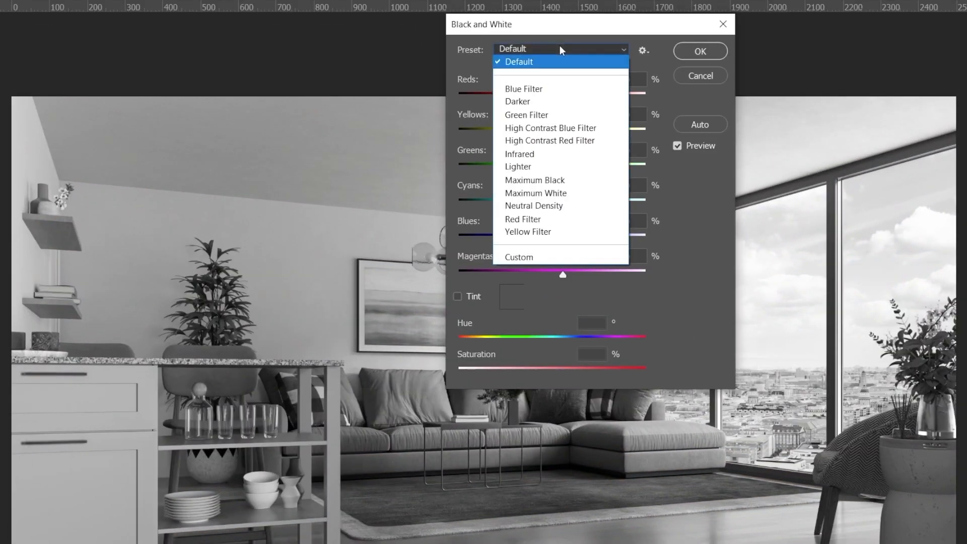
click(543, 154)
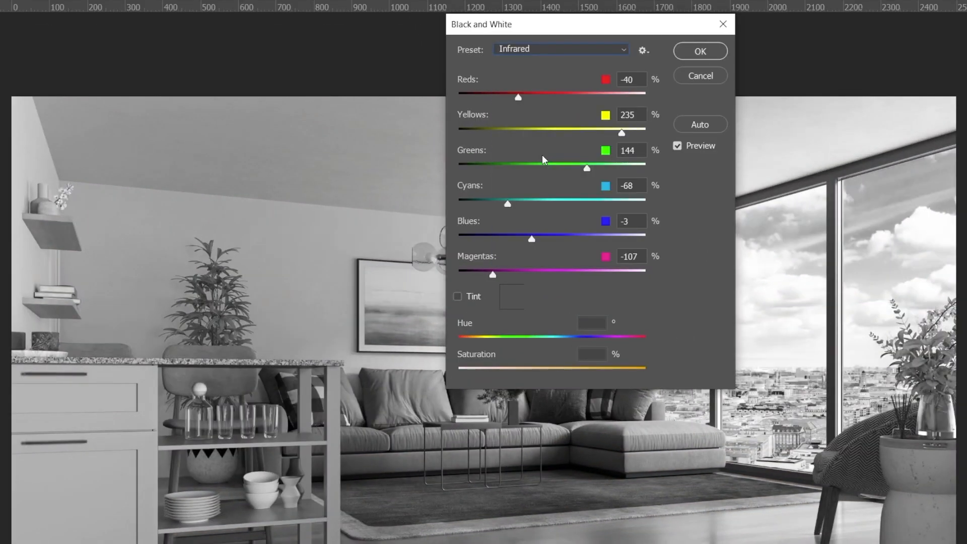
click(699, 52)
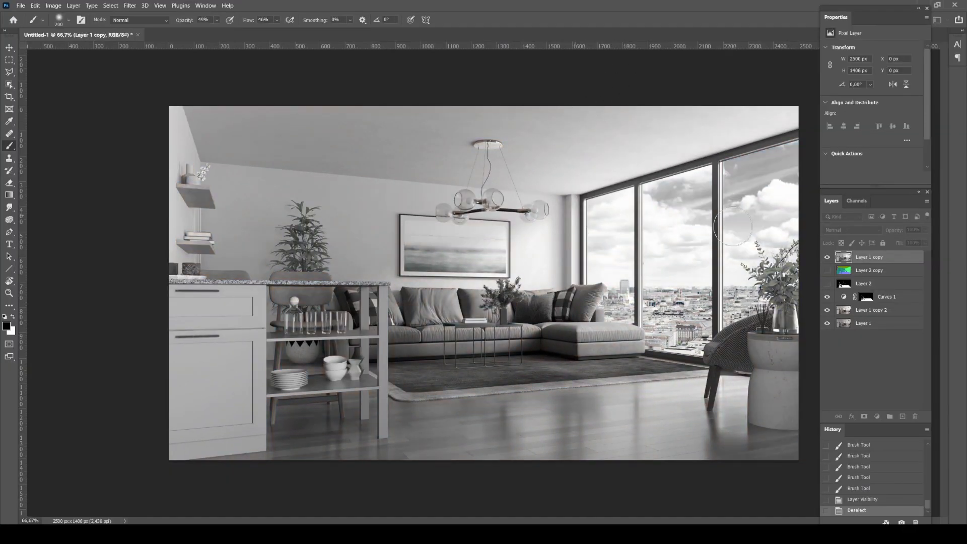
Set Layer 1 copy's blending mode to Soft Light and compare the image with the layer hidden and shown
click(859, 229)
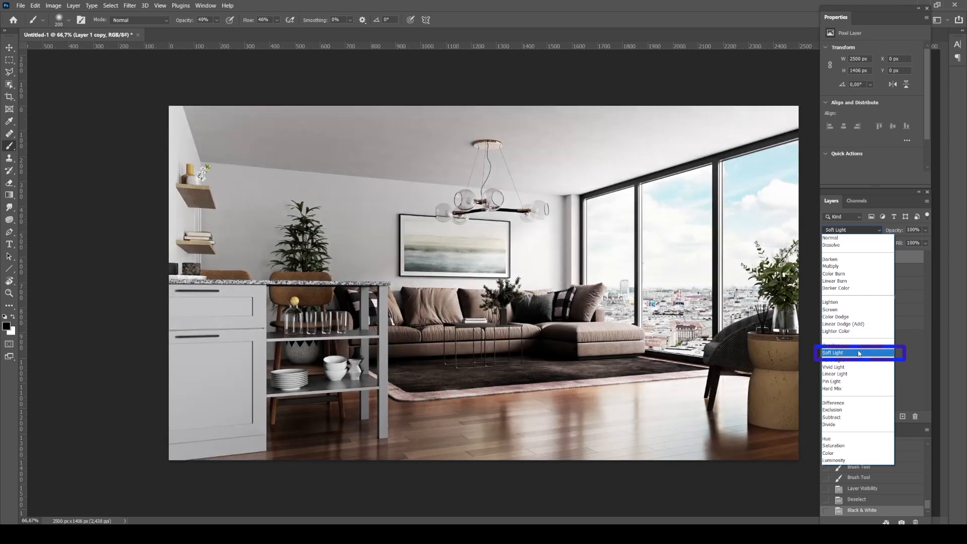
click(851, 354)
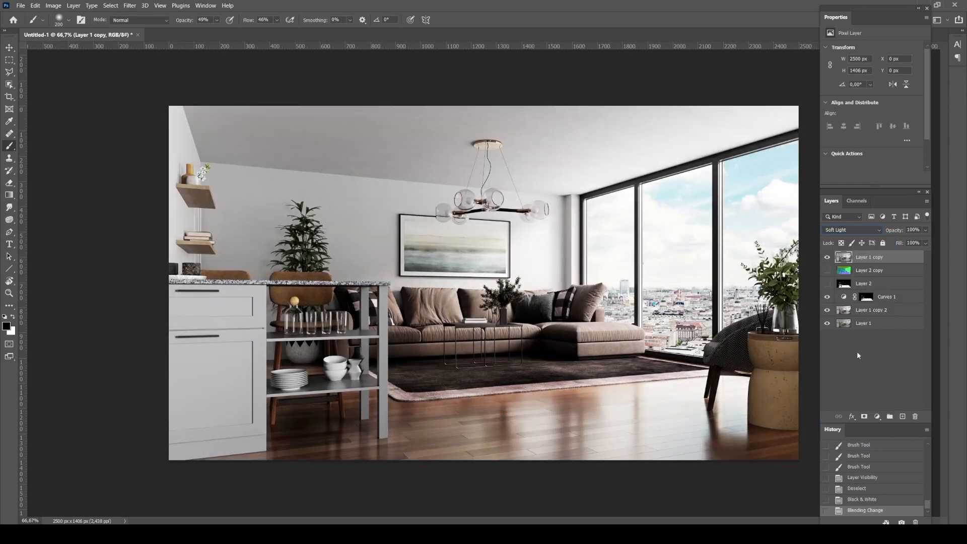
click(827, 257)
click(827, 257)
click(827, 257)
click(827, 257)
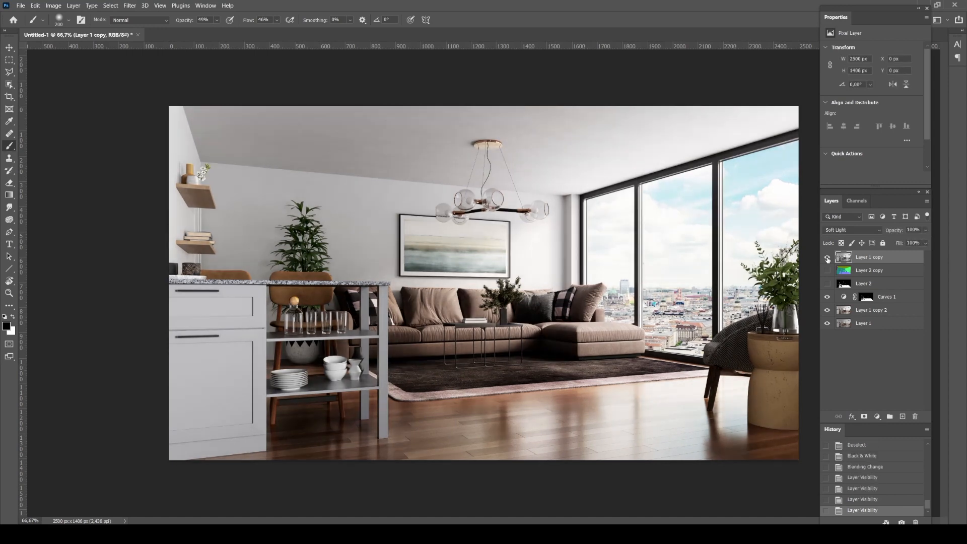
Compare the image with Layer 1 copy hidden and shown, and lower the layer's opacity to 50%
click(827, 257)
click(827, 257)
click(827, 258)
click(827, 257)
click(925, 230)
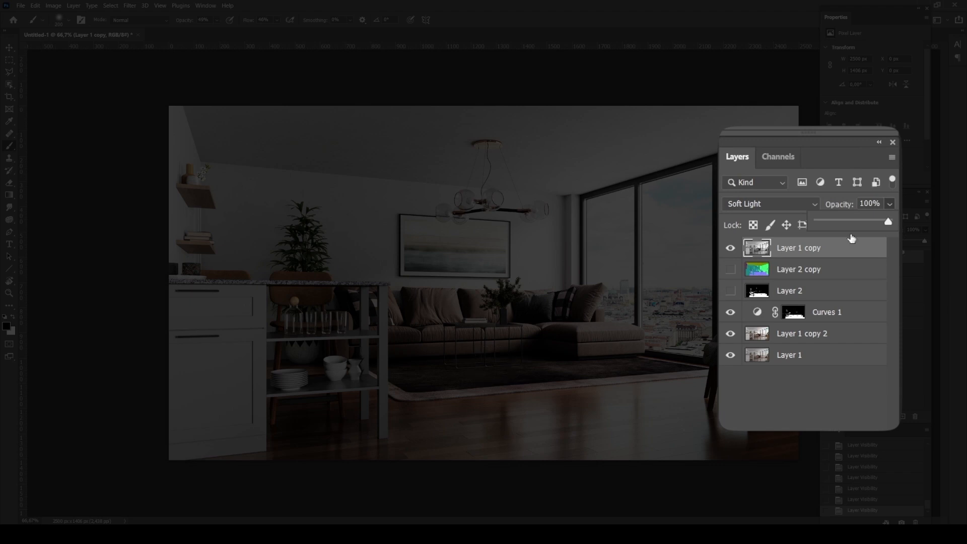
drag(850, 220, 856, 220)
click(640, 209)
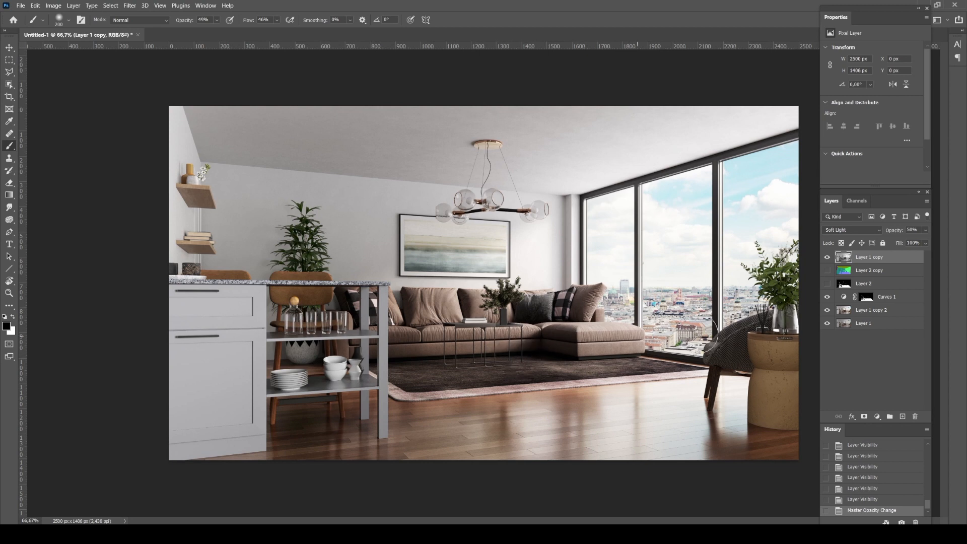
Add a layer mask to Layer 1 copy and paint black over the sofa area with the Brush tool
click(865, 417)
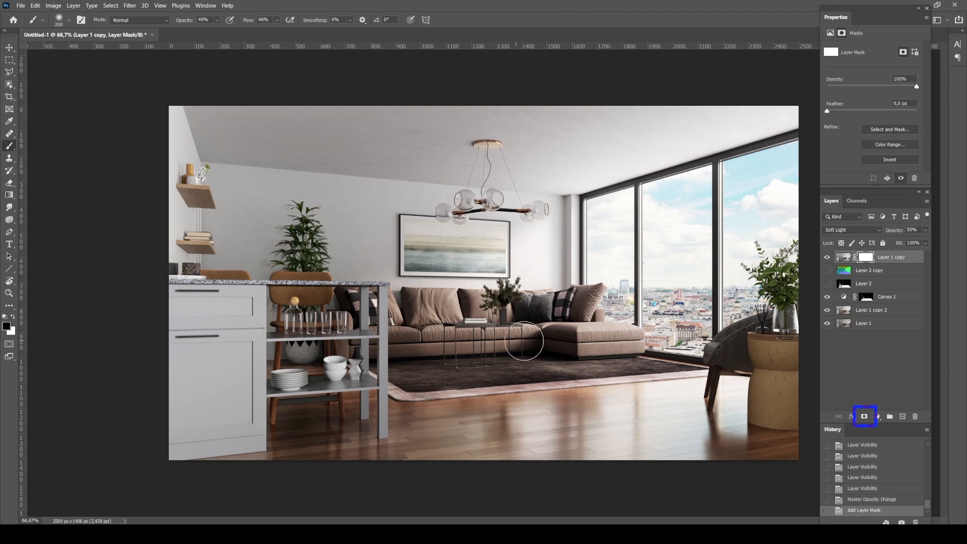
mouse_move(580, 343)
mouse_down()
mouse_move(487, 347)
mouse_move(559, 324)
mouse_move(509, 327)
mouse_move(564, 322)
mouse_move(461, 316)
mouse_move(547, 345)
mouse_move(520, 338)
mouse_up()
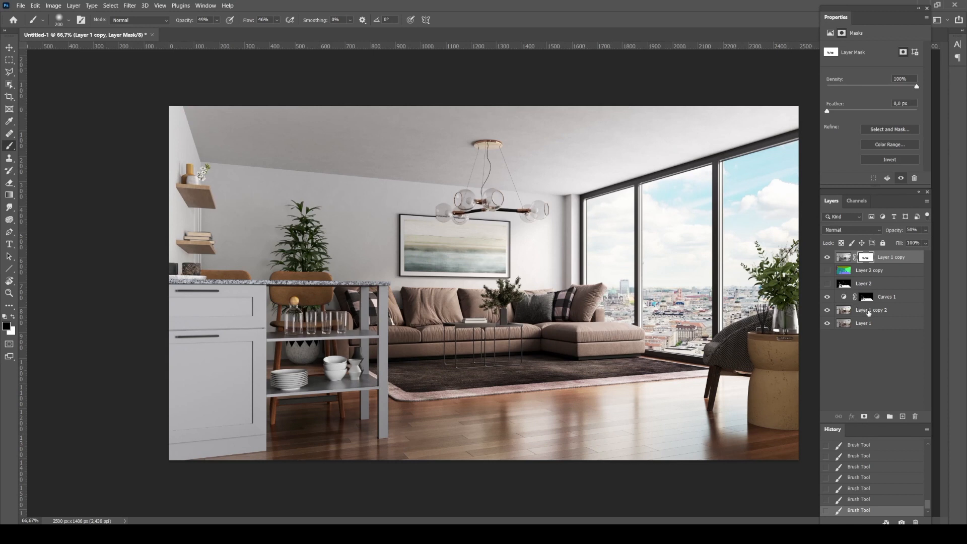
Stamp all visible layers into a new merged layer above Layer 1 copy
click(869, 311)
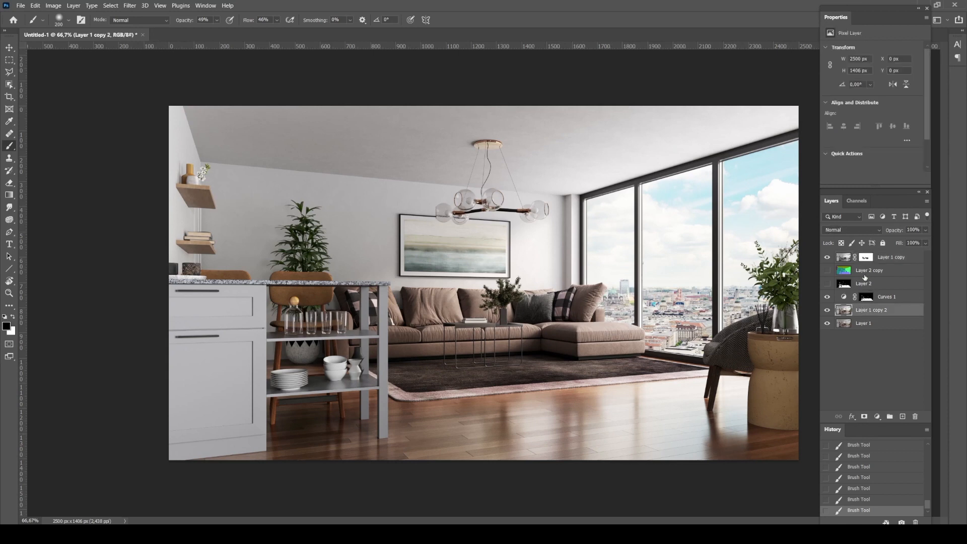
click(844, 258)
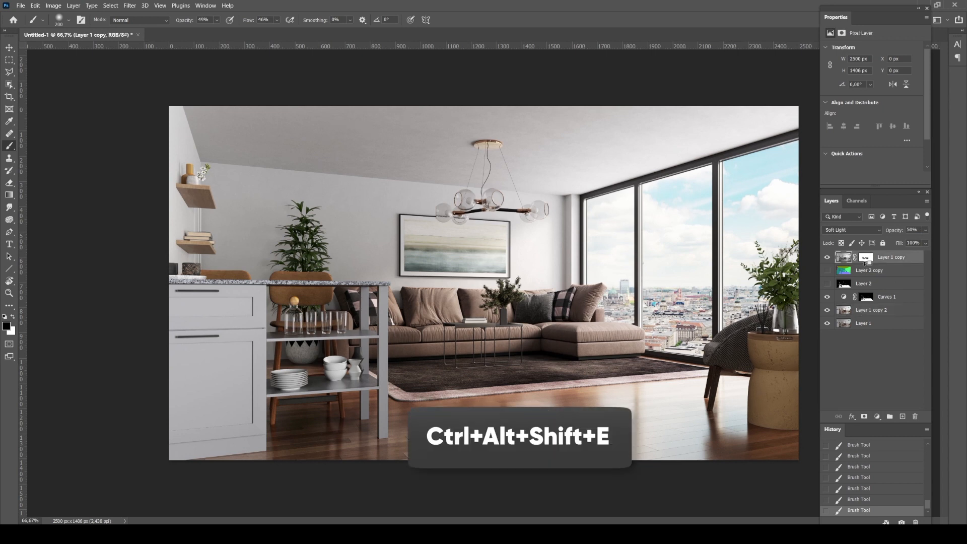
key(ctrl+alt+shift+e)
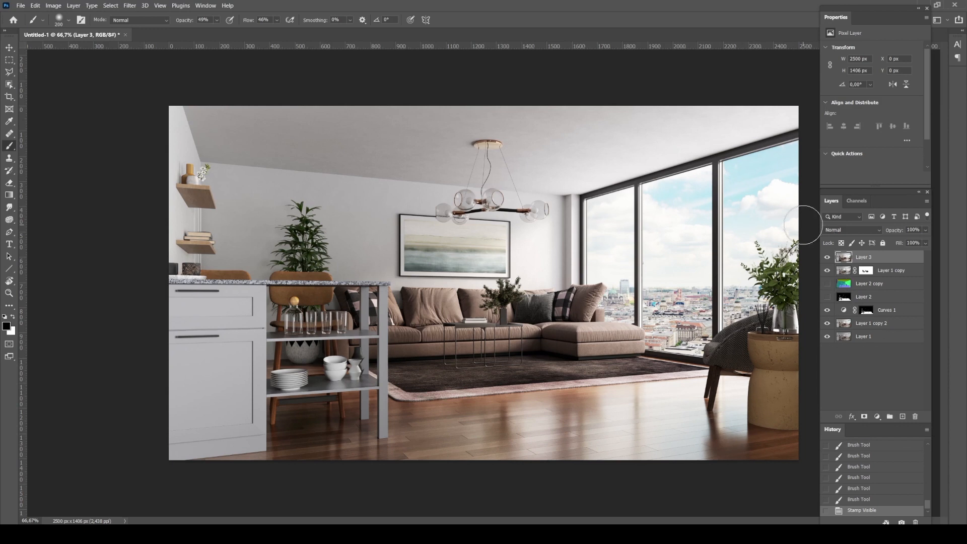
Apply a High Pass filter with a 1.5 pixel radius to Layer 3
click(129, 6)
mouse_move(161, 197)
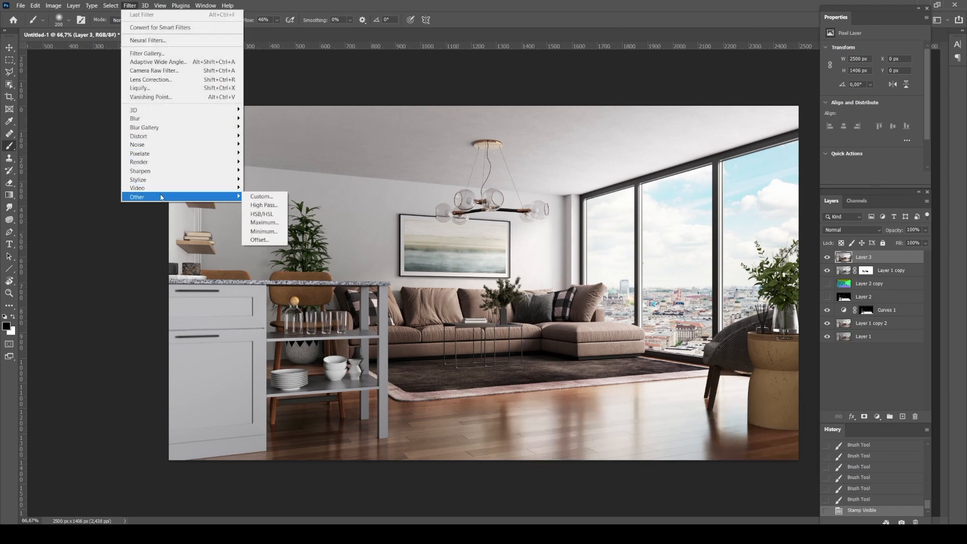
click(272, 205)
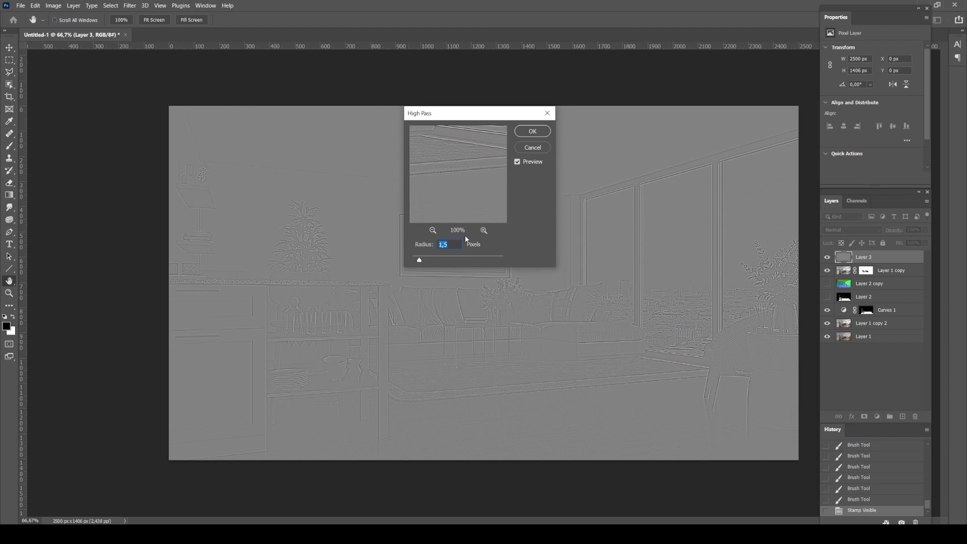
click(530, 132)
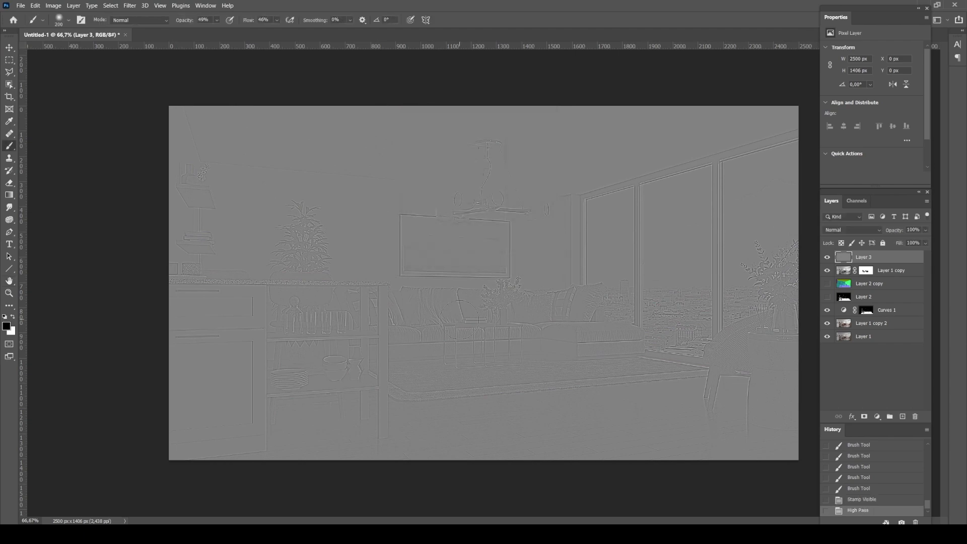
Set Layer 3's blending mode to Overlay and compare the sofa's sharpness with the layer hidden and shown
key(z)
drag(442, 307, 462, 294)
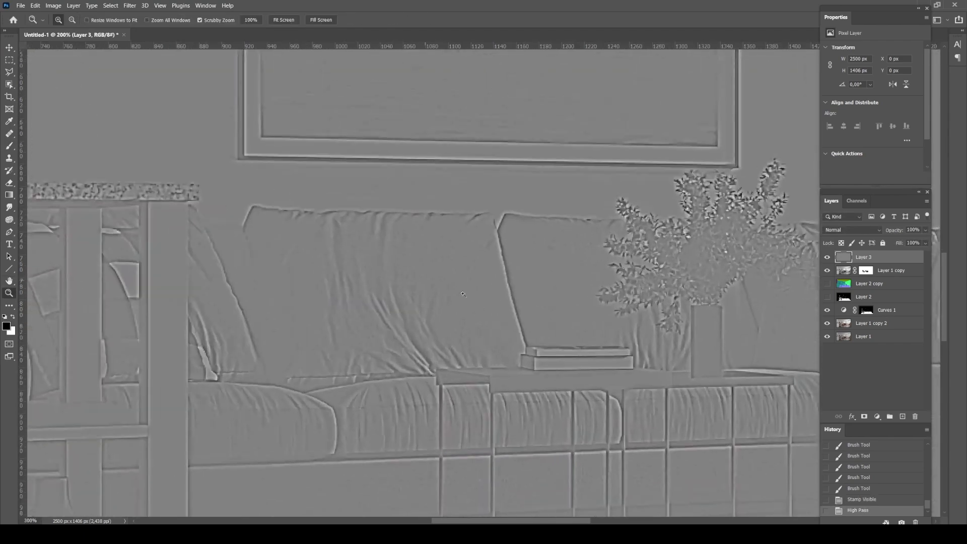
click(839, 231)
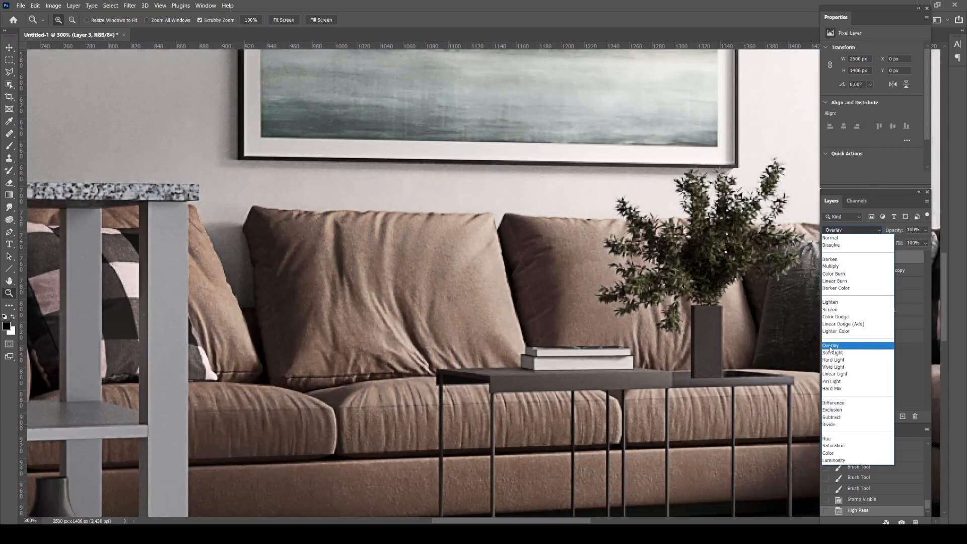
click(831, 345)
alt+click(521, 246)
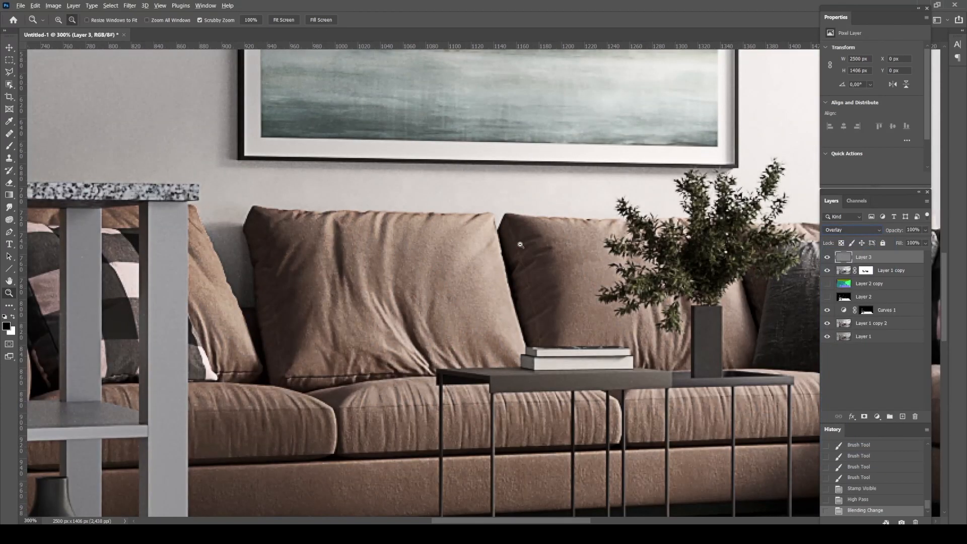
drag(498, 257, 420, 275)
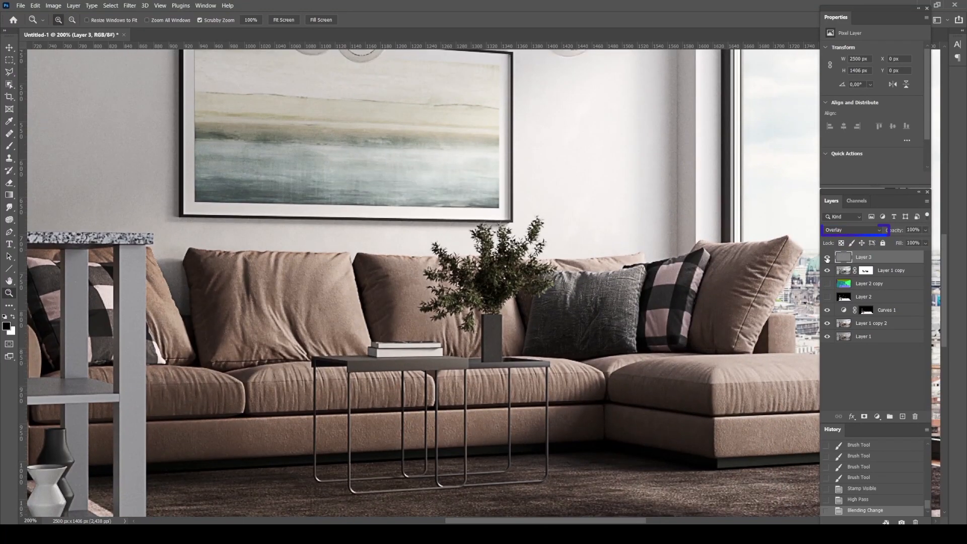
click(827, 257)
click(826, 258)
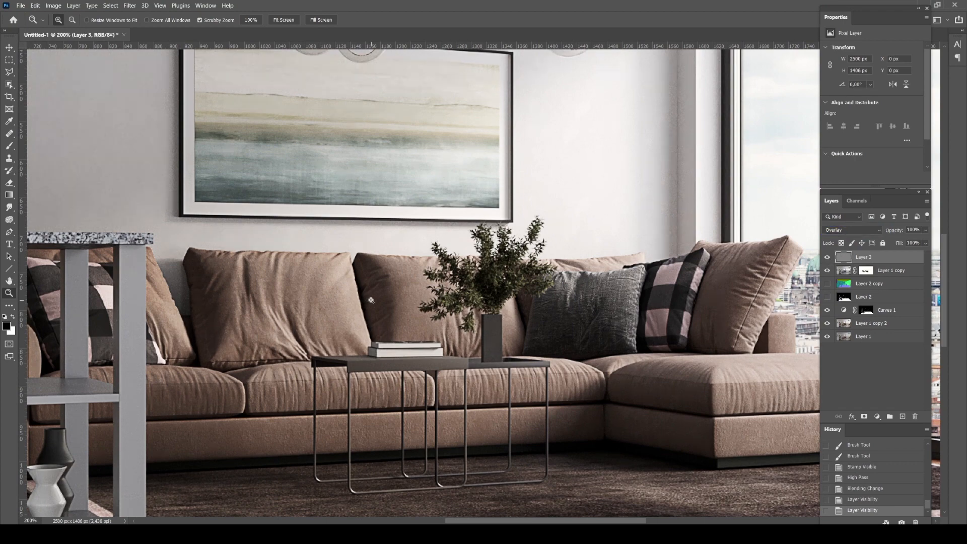
Lower Layer 3's opacity to 61% and inspect the sharpening on the sofa up close
alt+click(430, 302)
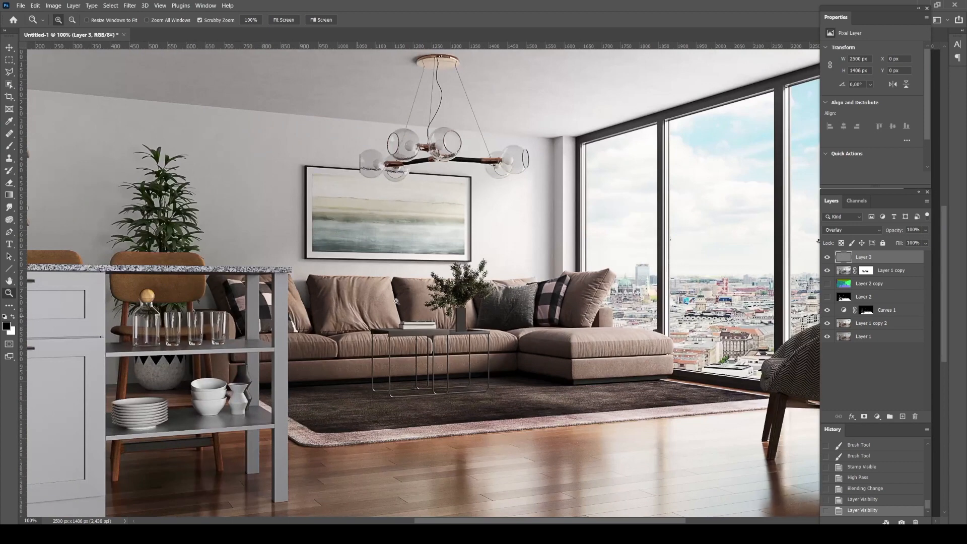
click(925, 230)
drag(911, 243, 909, 242)
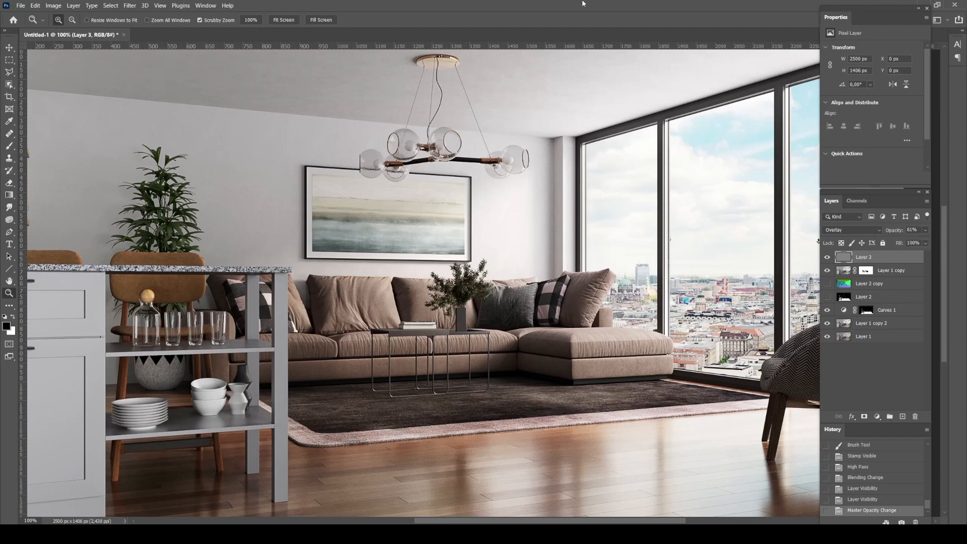
click(418, 335)
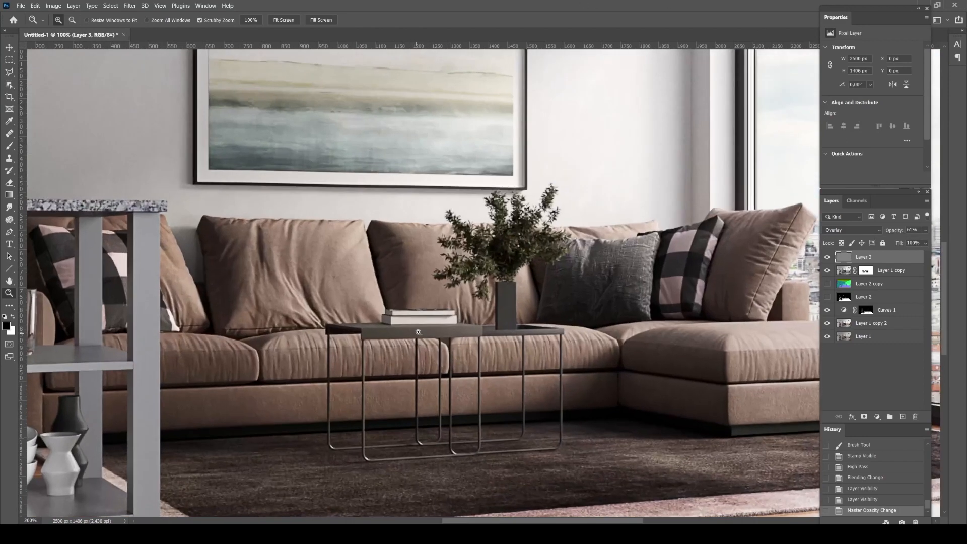
alt+click(389, 293)
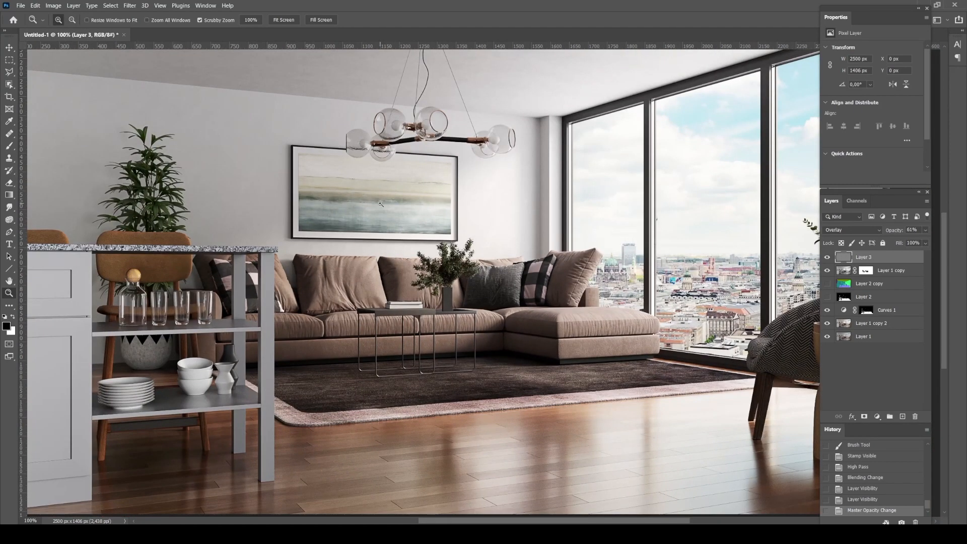
Add a layer mask to Layer 3 and paint black over the table plant, vase and nearby sofa cushions
click(459, 249)
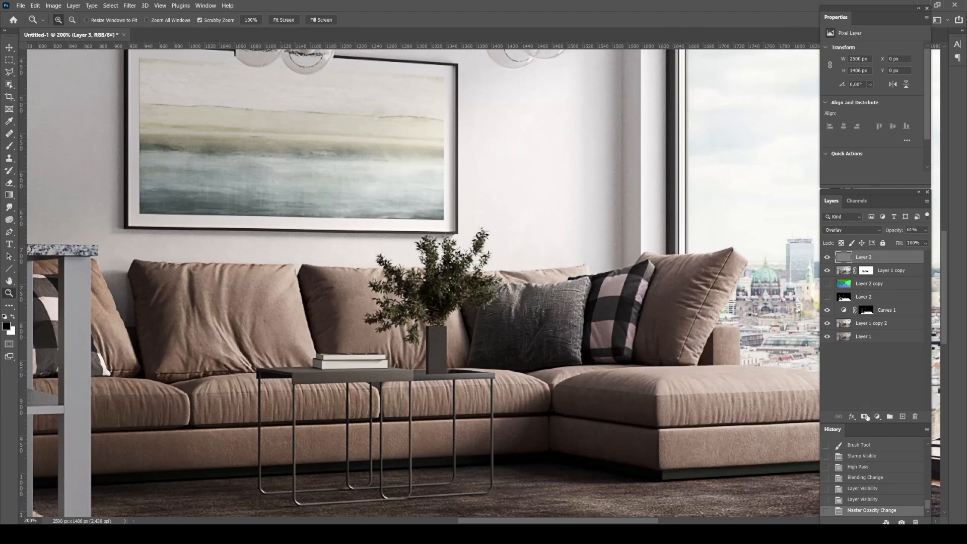
click(864, 416)
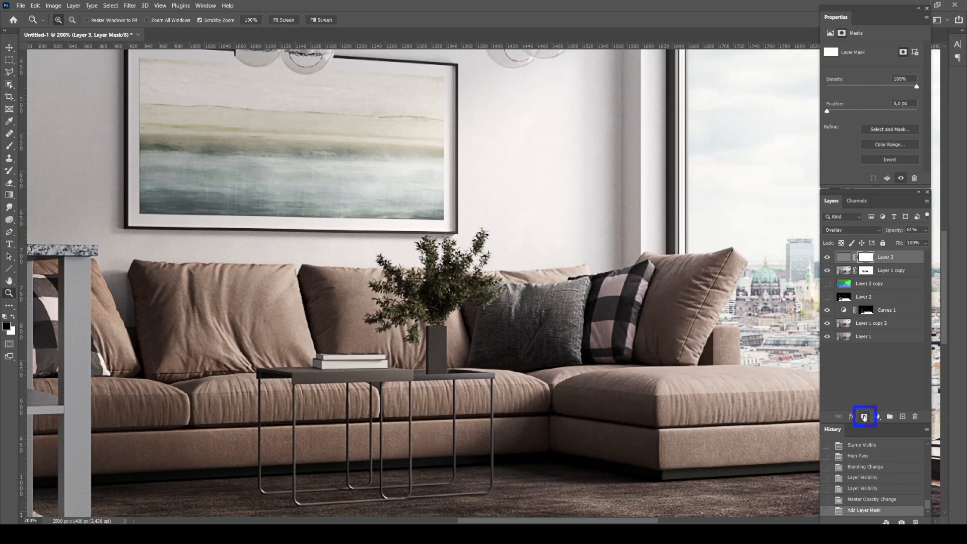
key(b)
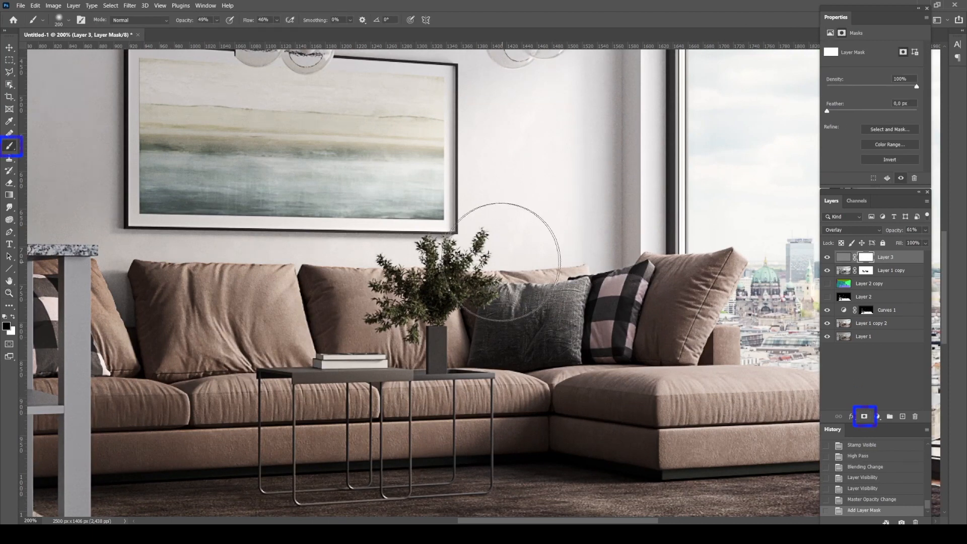
click(482, 267)
click(437, 290)
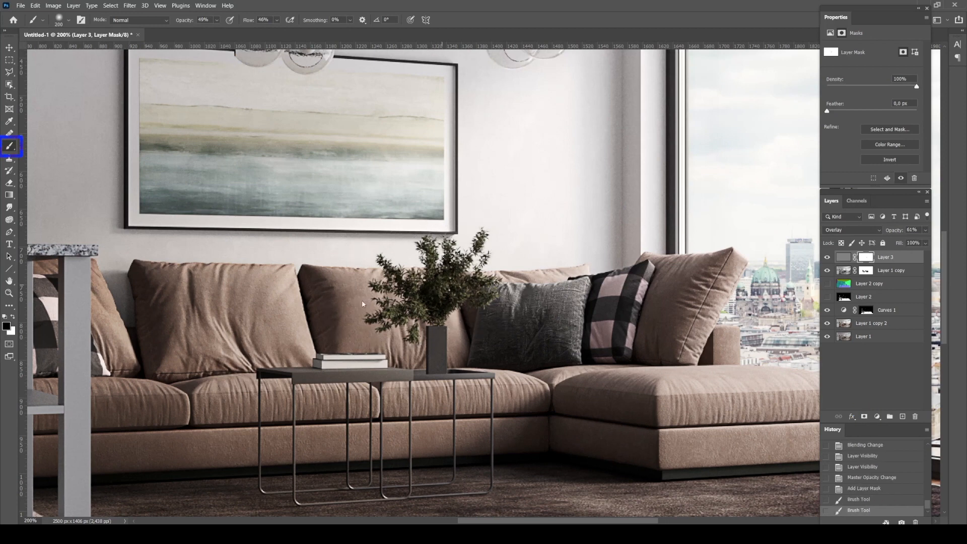
click(423, 287)
click(424, 336)
click(426, 340)
click(438, 359)
click(363, 376)
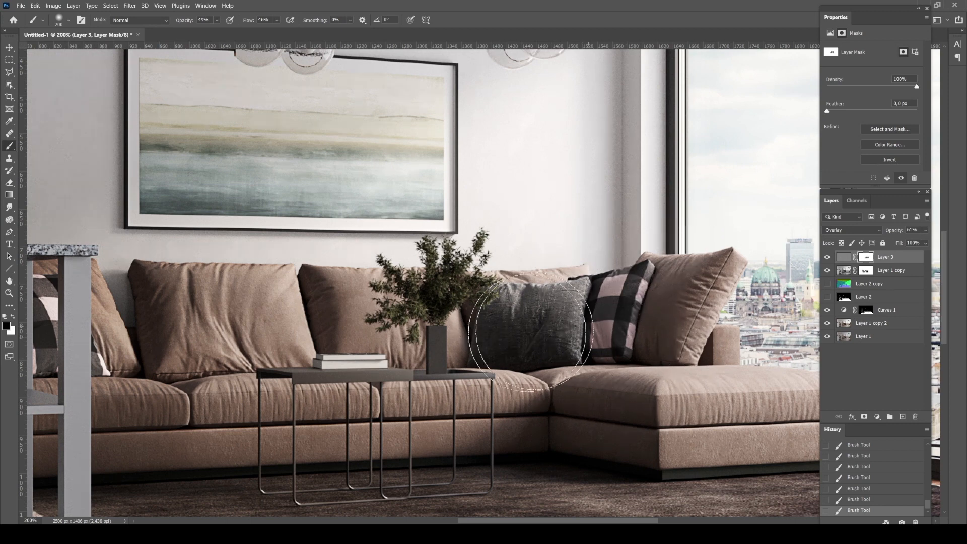
Duplicate Layer 1 copy 2 and move the duplicate to the top of the layer stack
key(z)
alt+click(420, 335)
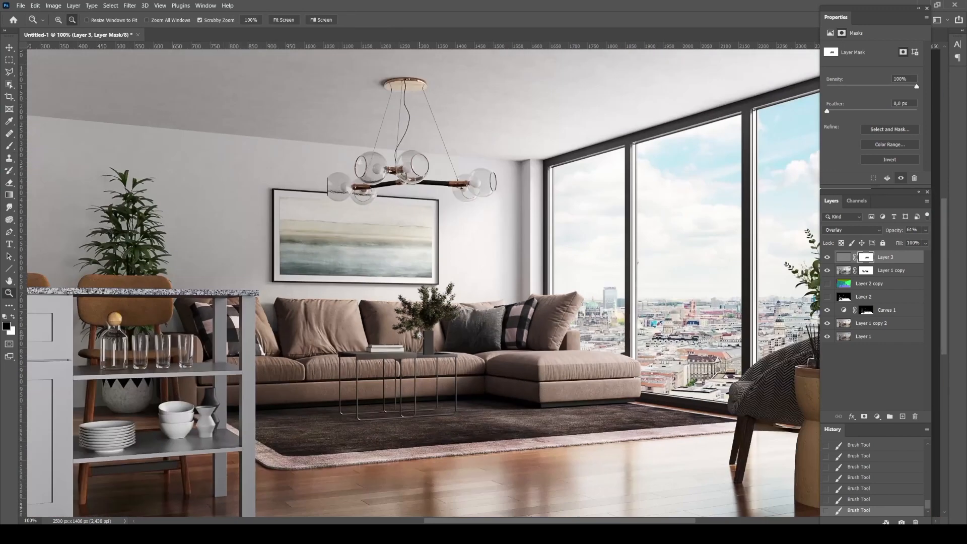
alt+click(419, 335)
click(420, 335)
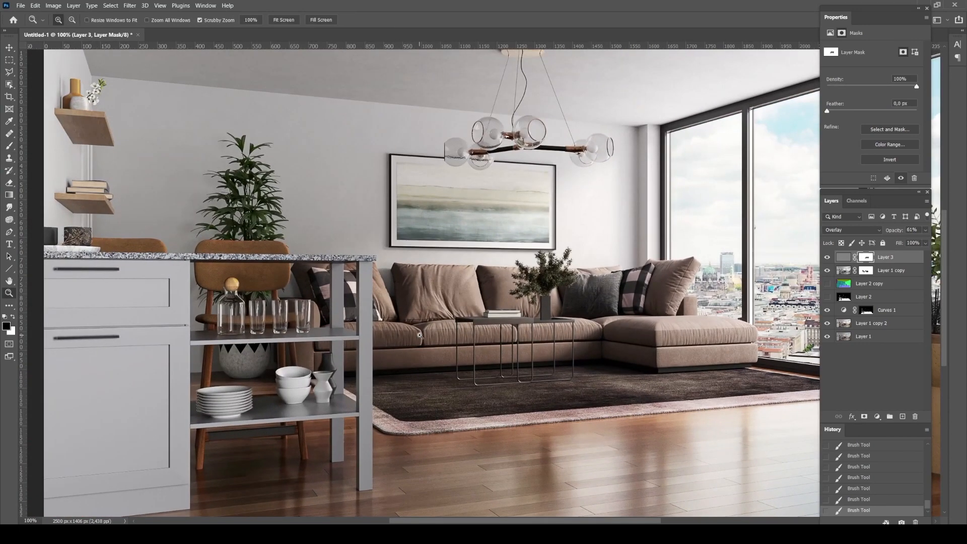
alt+click(420, 335)
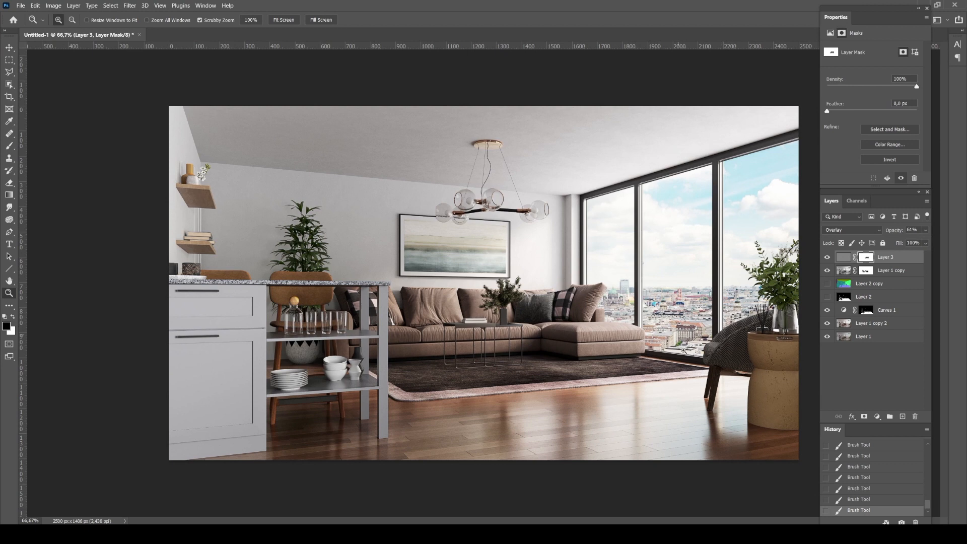
click(872, 325)
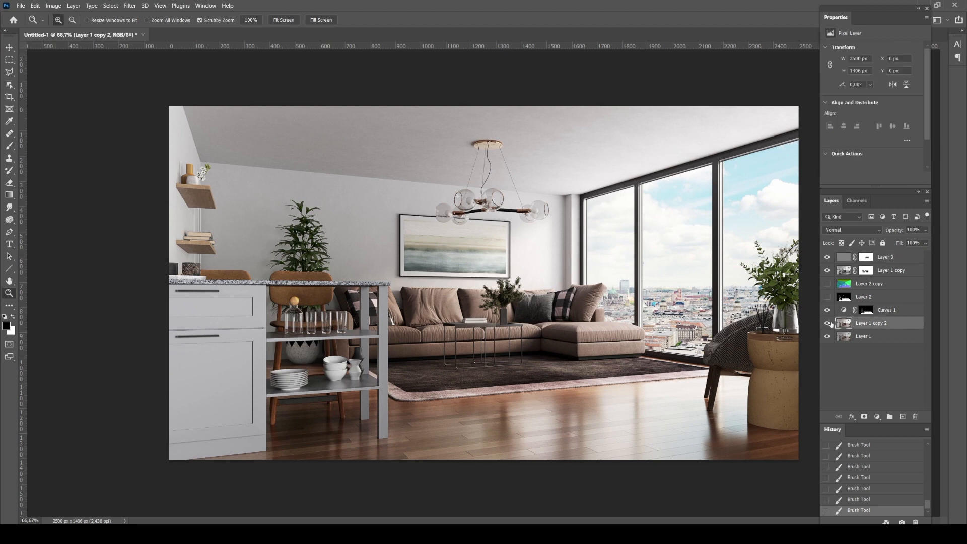
key(ctrl+j)
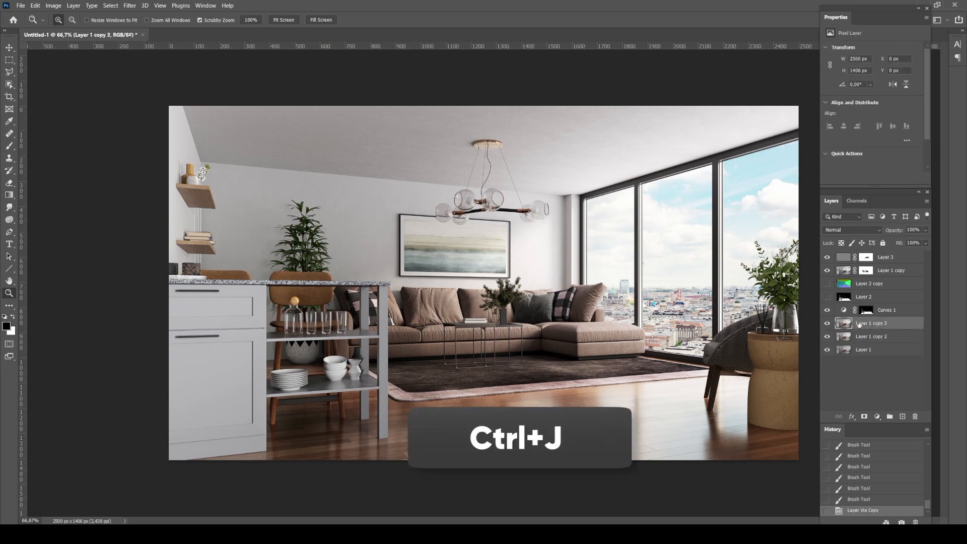
drag(859, 323, 845, 255)
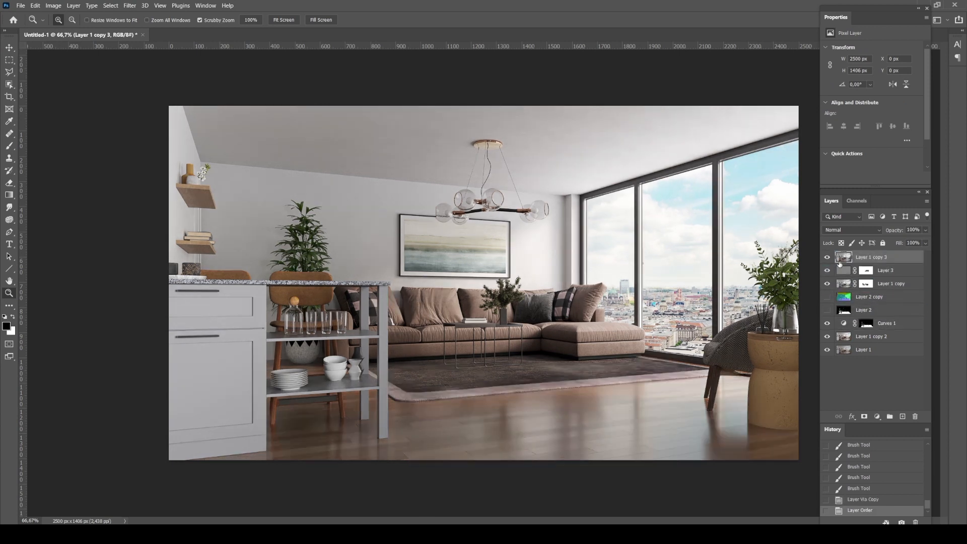
Apply Levels to Layer 1 copy 3 with the black input level at 211, leaving only the brightest areas
key(ctrl+l)
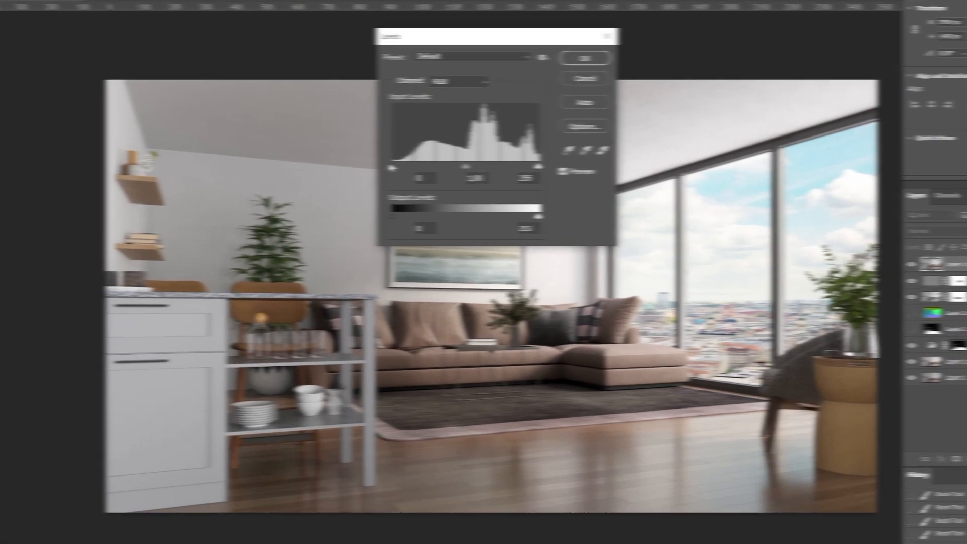
drag(392, 167, 511, 164)
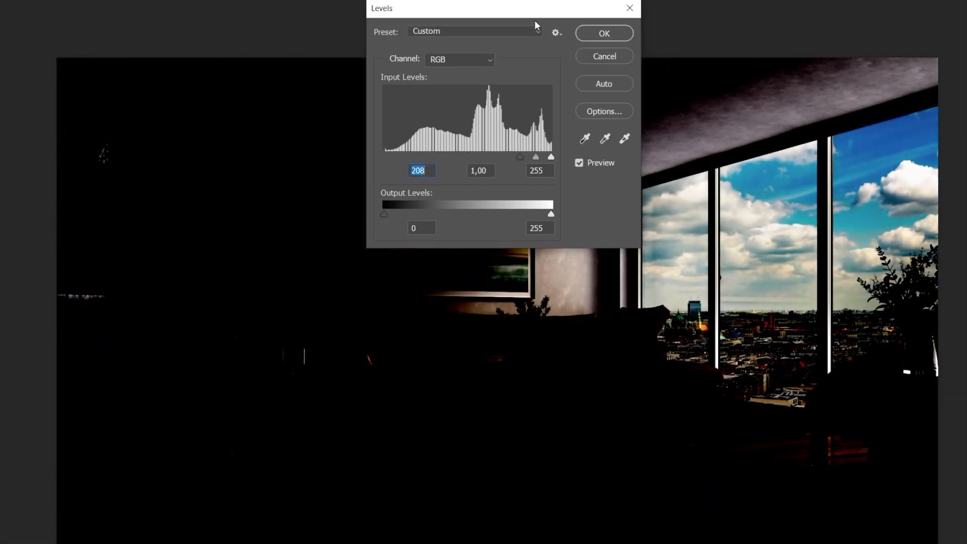
drag(521, 9, 358, 64)
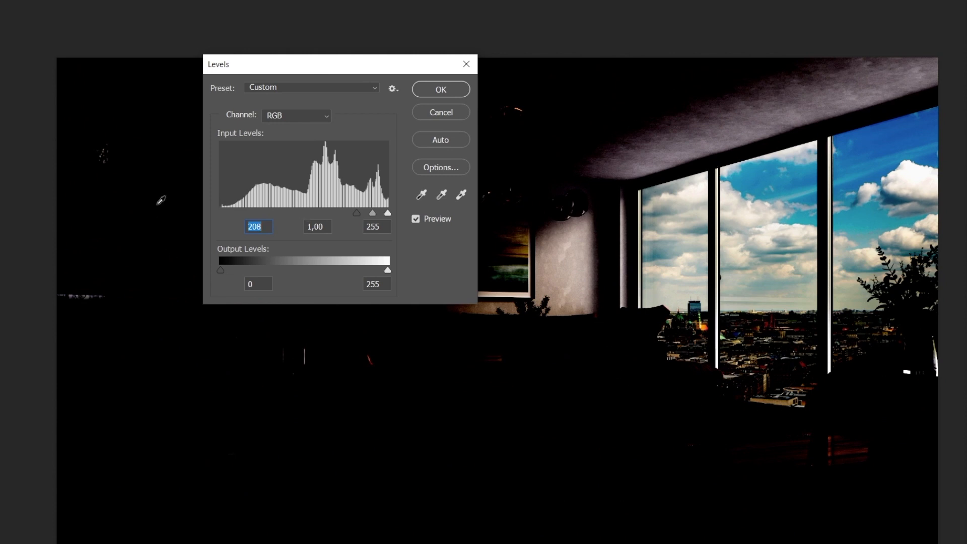
drag(354, 213, 359, 212)
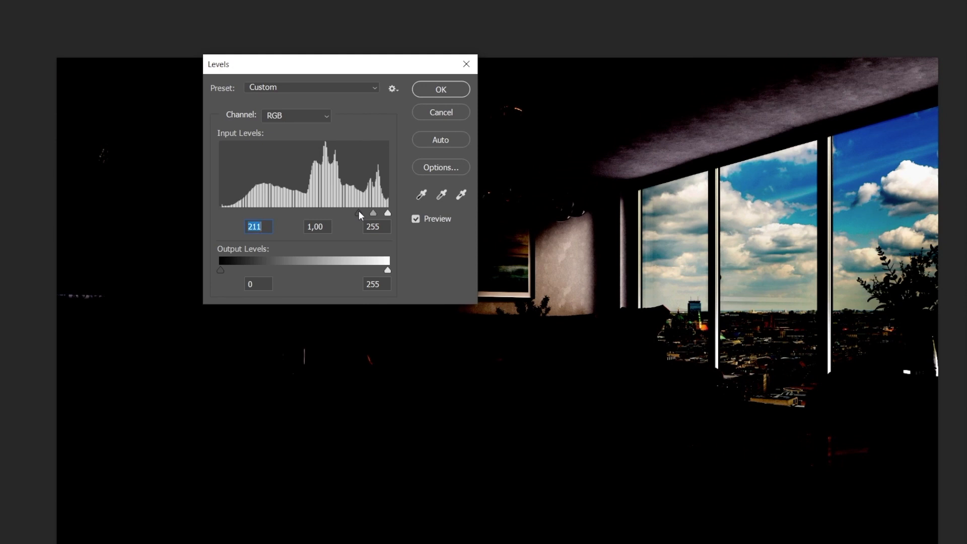
click(423, 89)
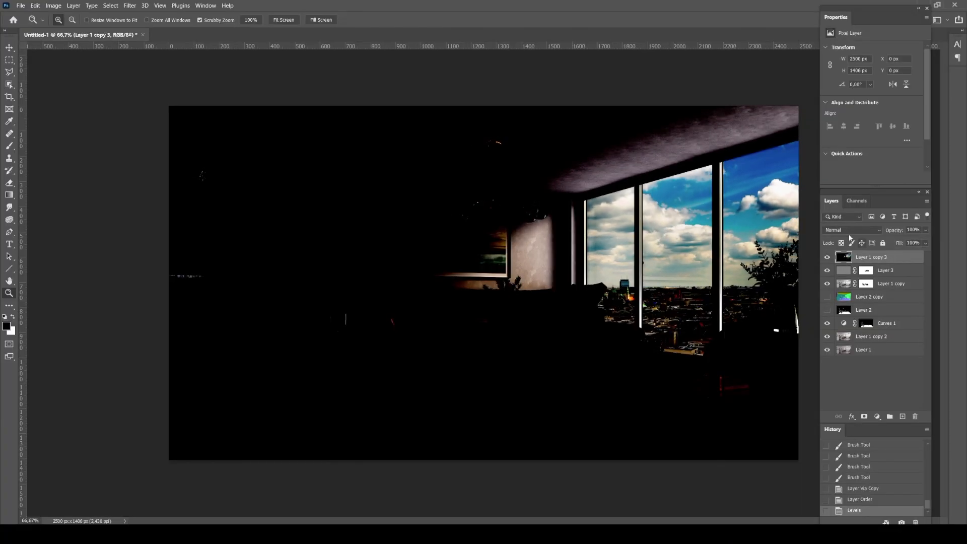
Set Layer 1 copy 3's blending mode to Screen and apply a Gaussian Blur with a radius of about 87 pixels
click(837, 230)
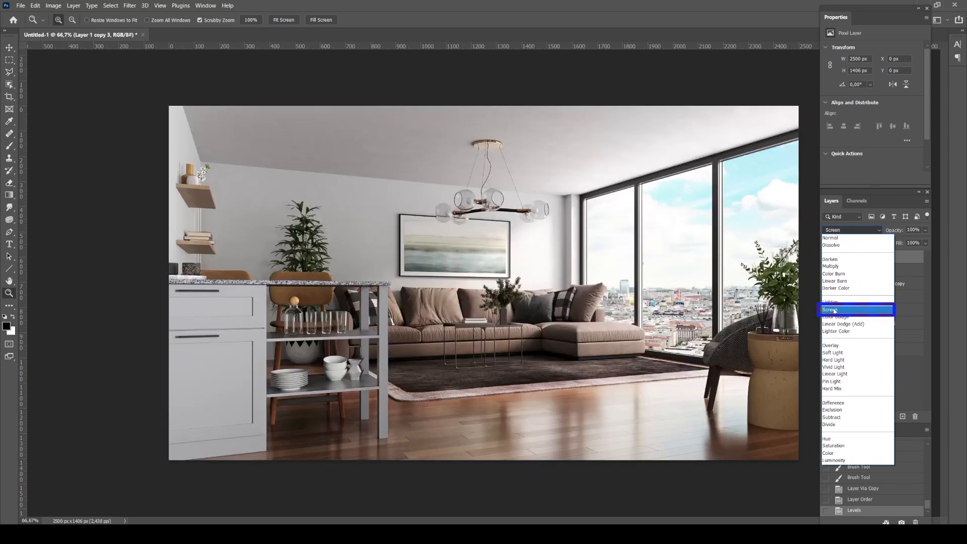
click(835, 311)
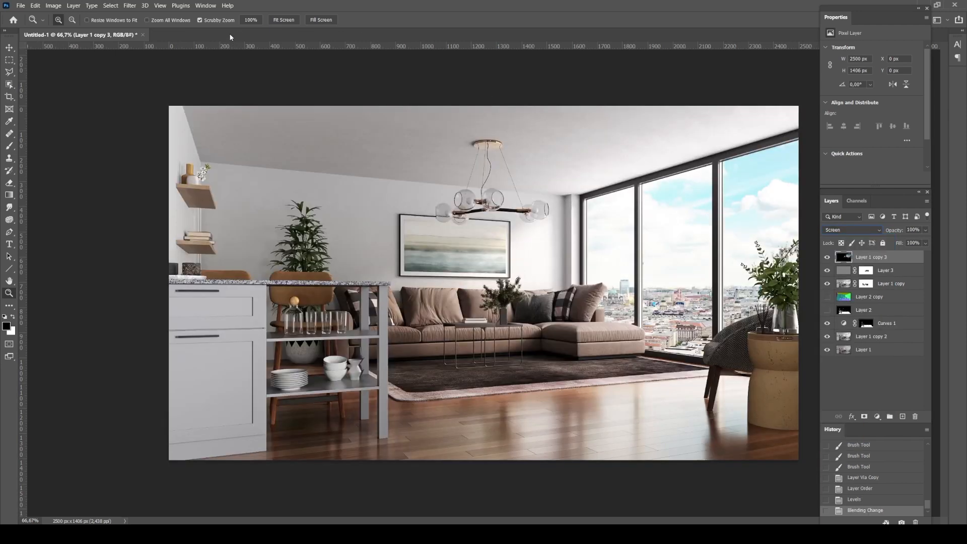
click(130, 6)
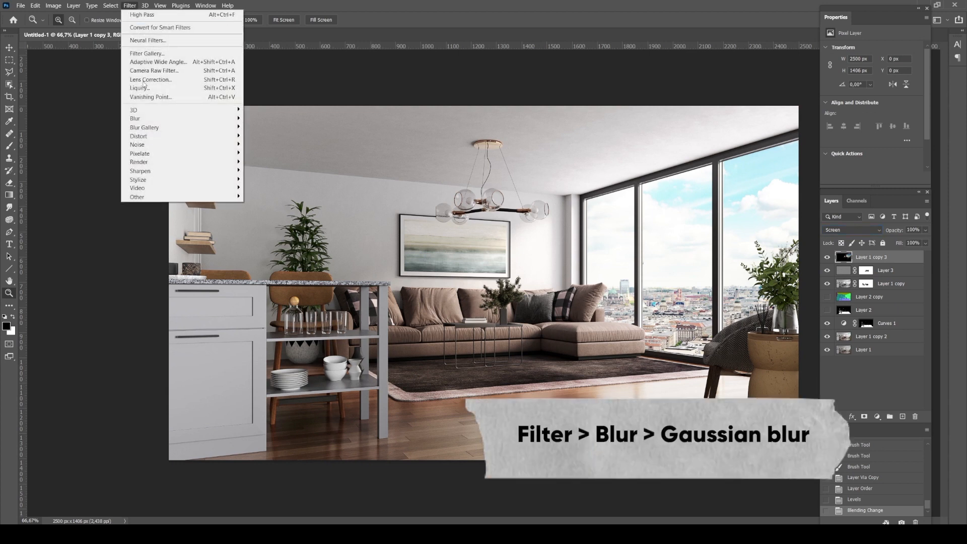
mouse_move(140, 119)
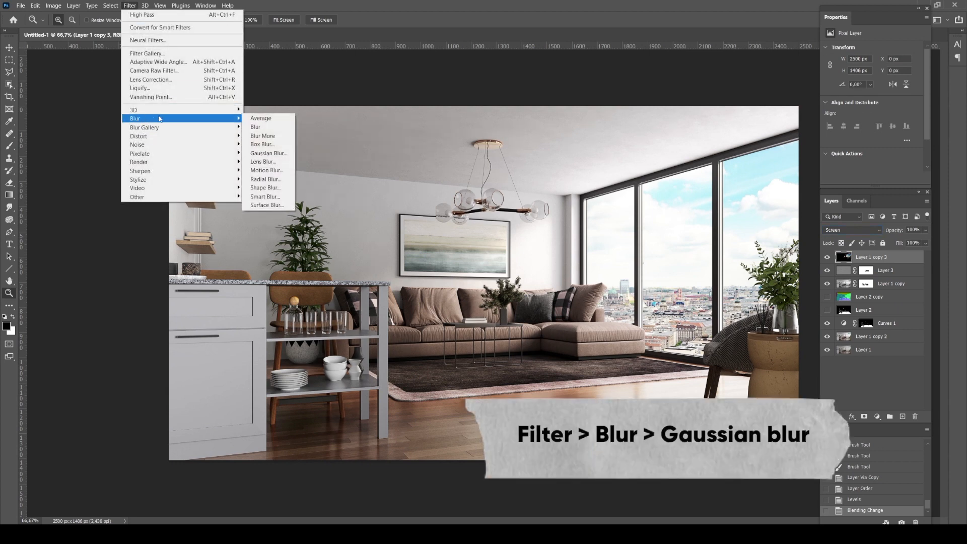
click(263, 153)
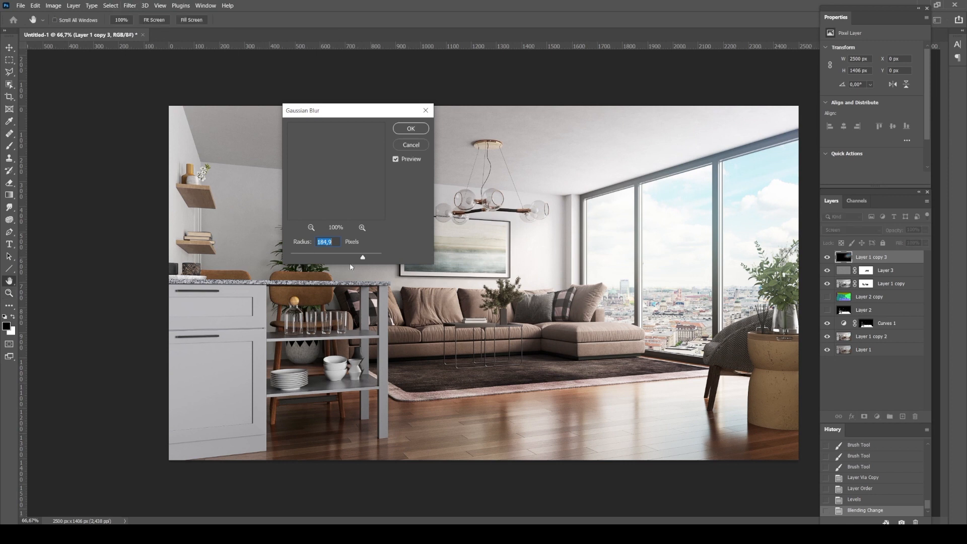
drag(361, 258, 346, 257)
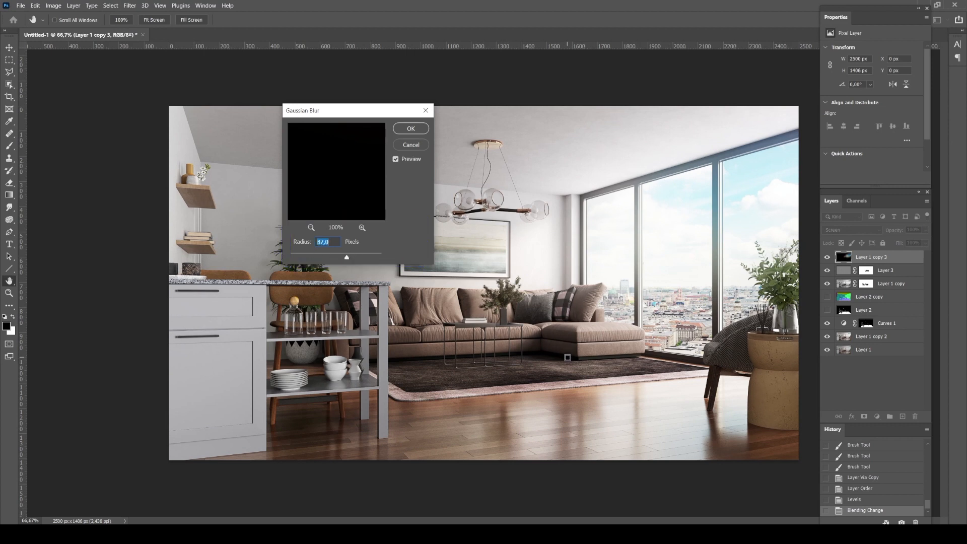
drag(348, 257, 346, 260)
click(410, 128)
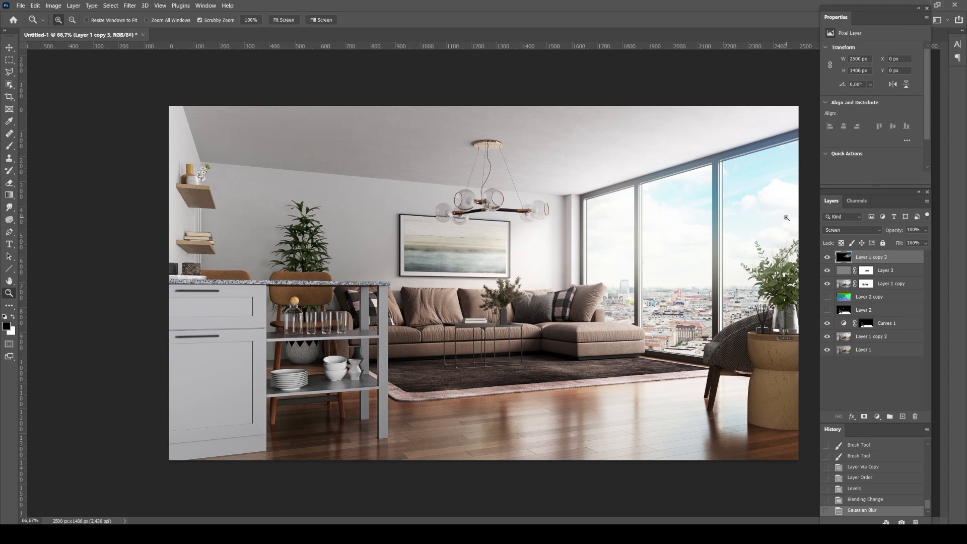
Colorize Layer 1 copy 3 with Hue/Saturation at hue 42, saturation 36 and lightness -14 for a warm window glow
key(ctrl+u)
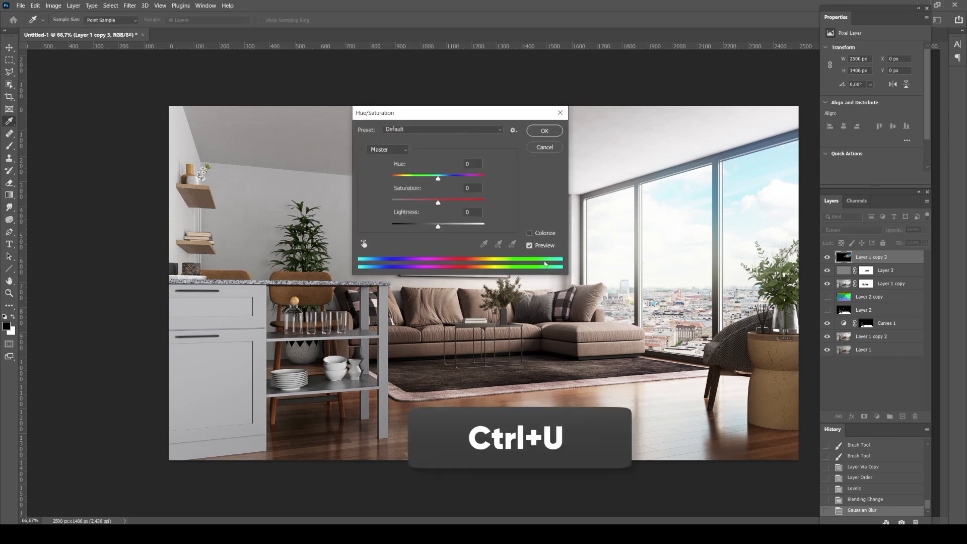
click(528, 232)
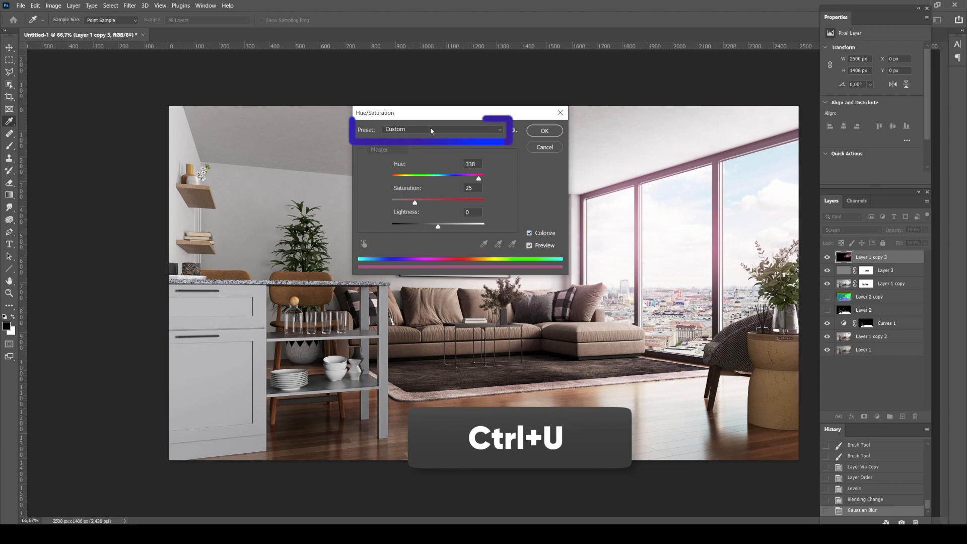
mouse_move(483, 179)
mouse_down()
mouse_move(398, 188)
mouse_move(458, 202)
mouse_move(433, 226)
mouse_move(444, 224)
mouse_move(428, 226)
mouse_move(438, 203)
mouse_move(425, 204)
mouse_up()
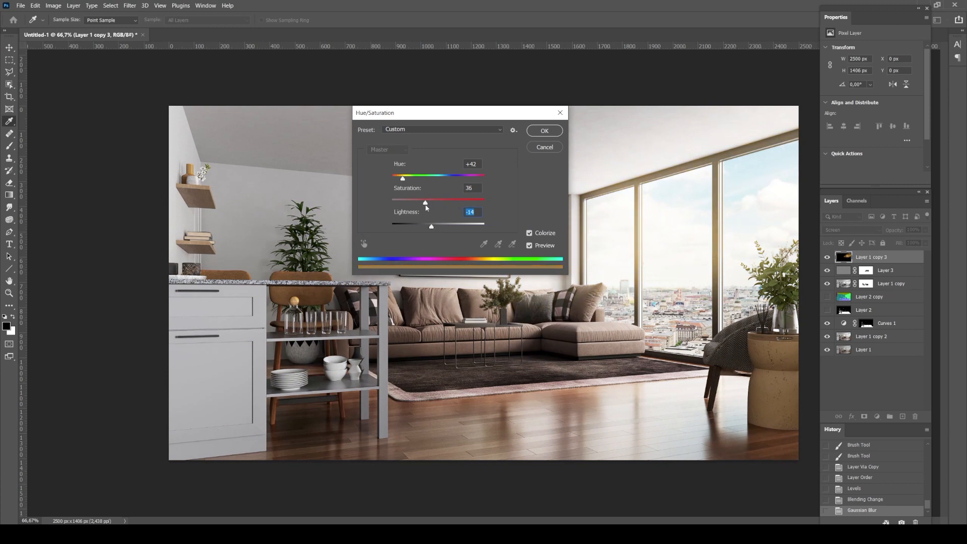
click(547, 132)
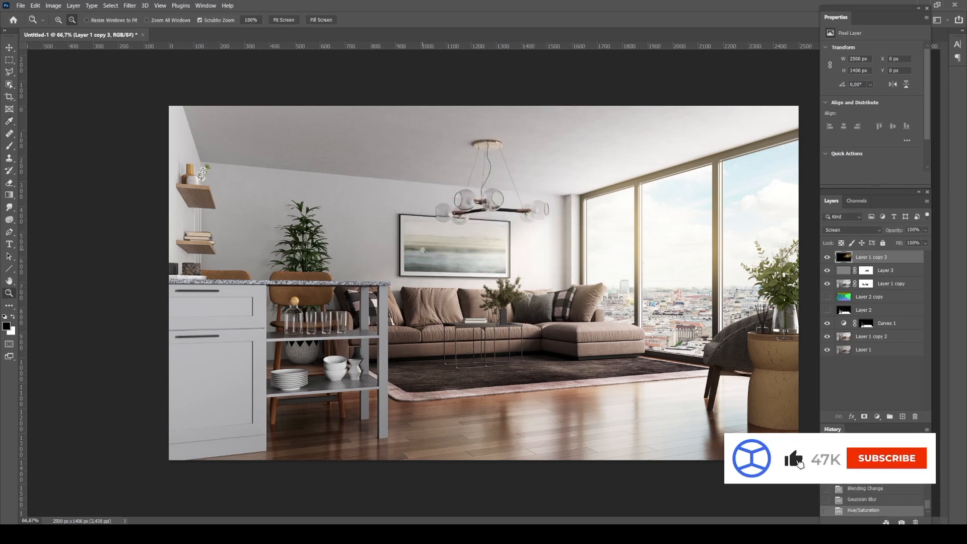
key(ctrl+minus)
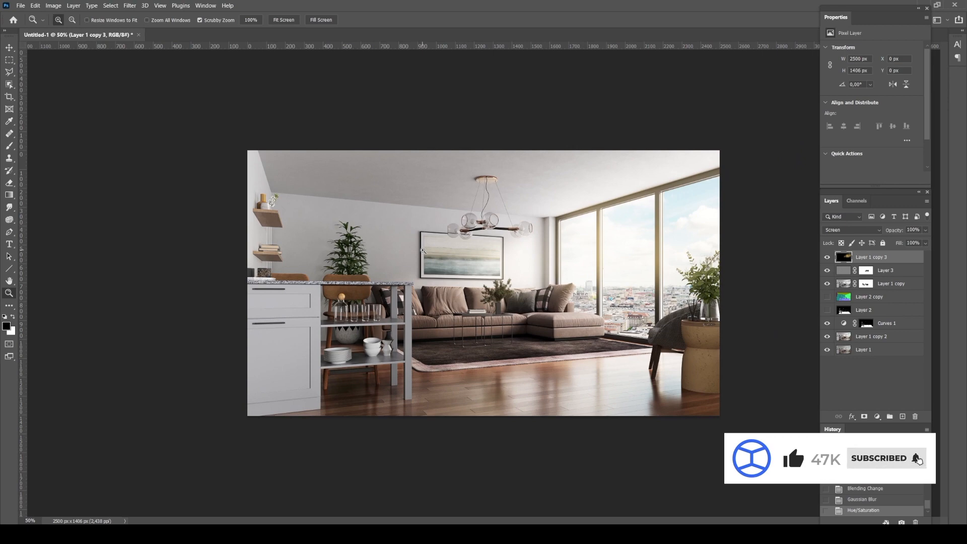